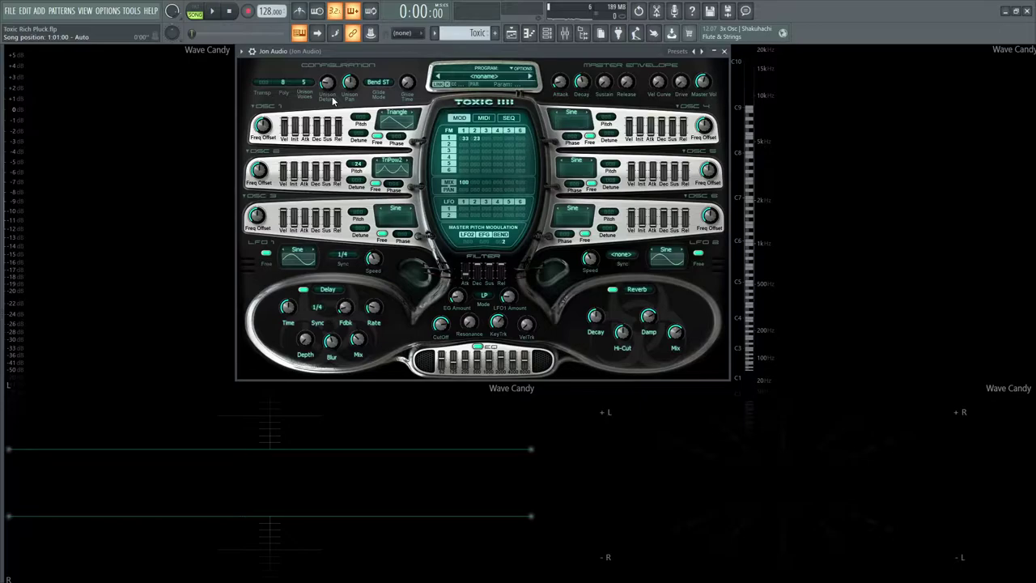
# Audition the drier pluck patch, briefly checking its channel in the Mixer
pyautogui.press('space')
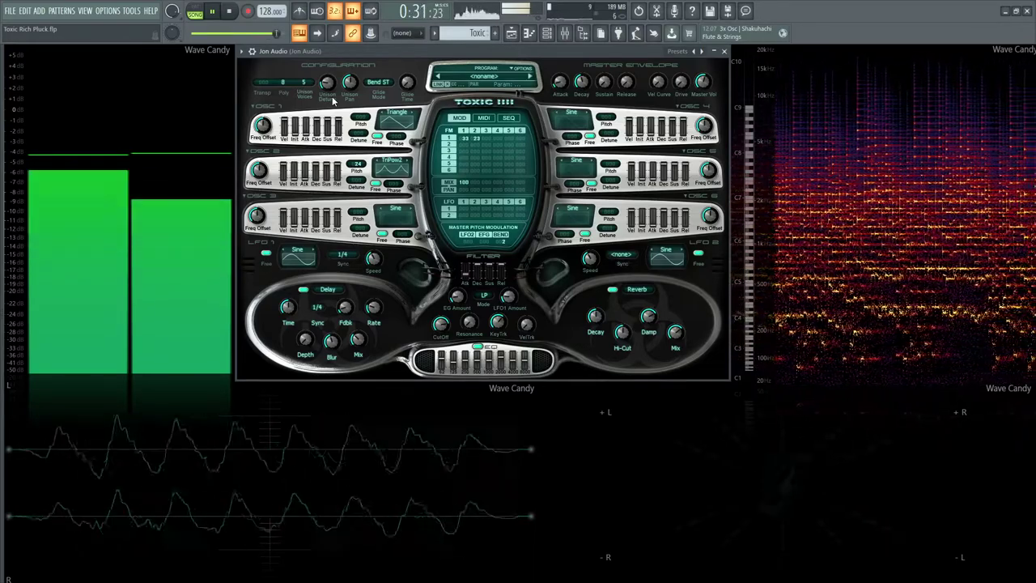
pyautogui.press('space')
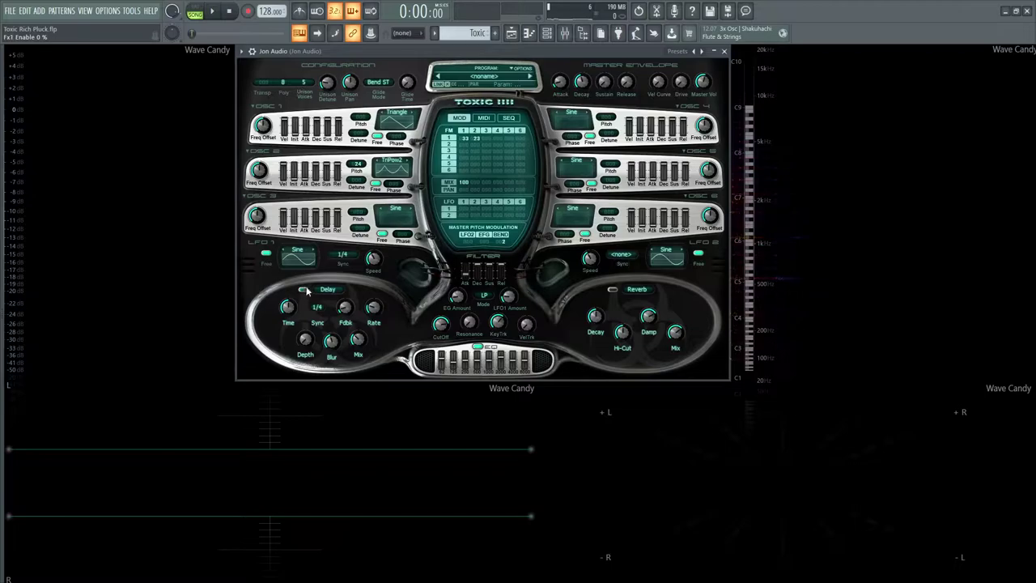
pyautogui.click(565, 32)
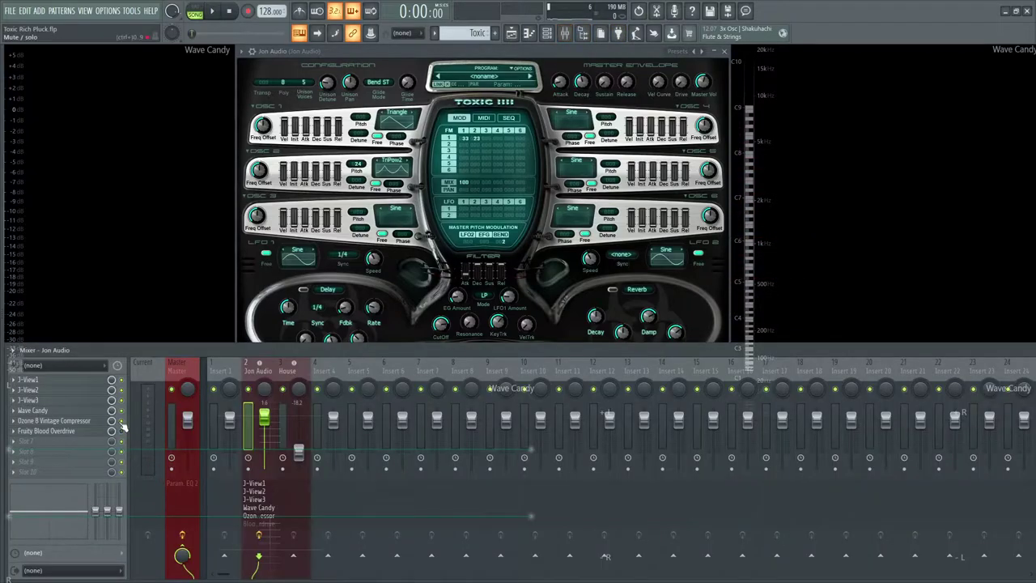
pyautogui.click(565, 33)
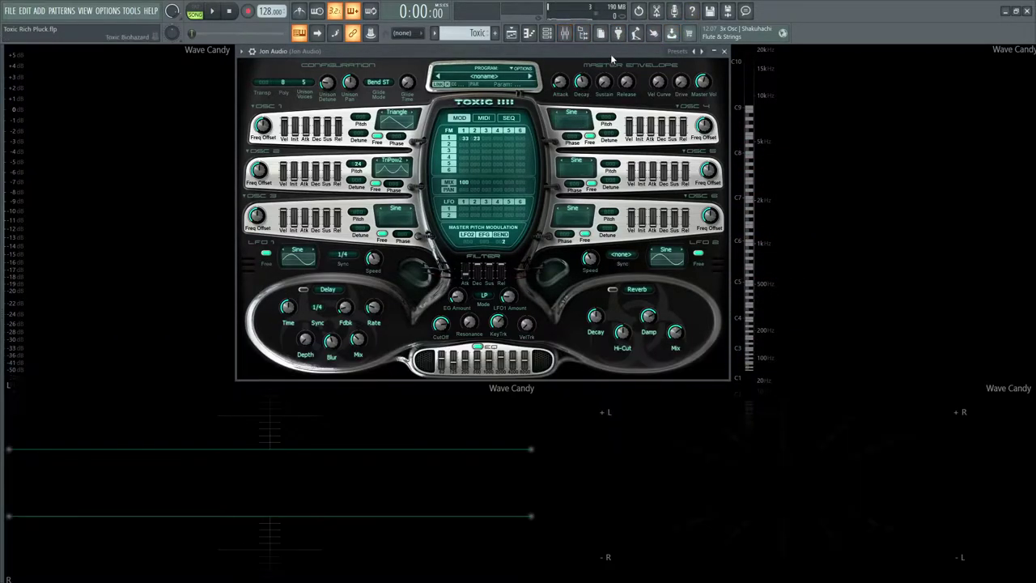
pyautogui.press('space')
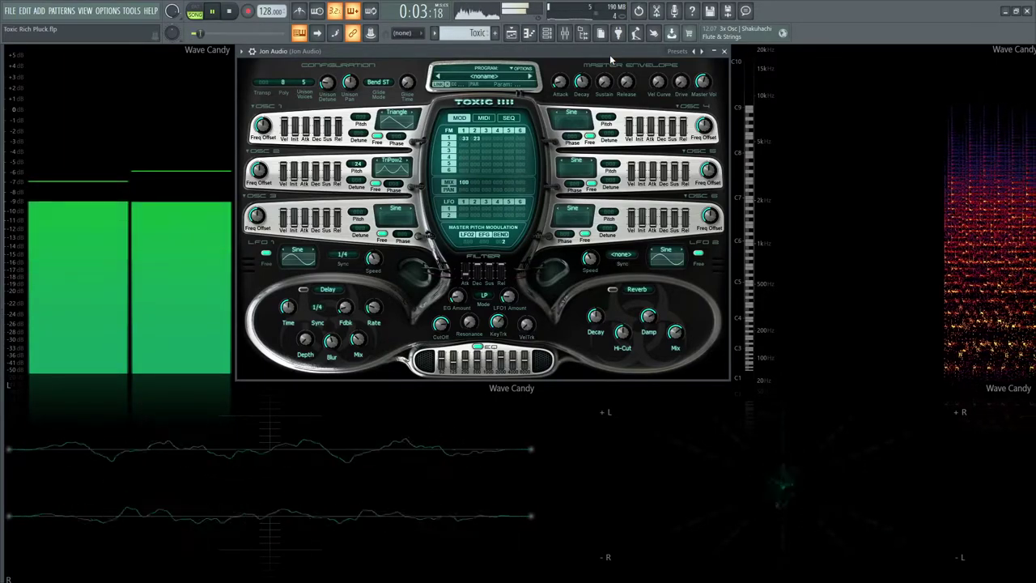
pyautogui.press('space')
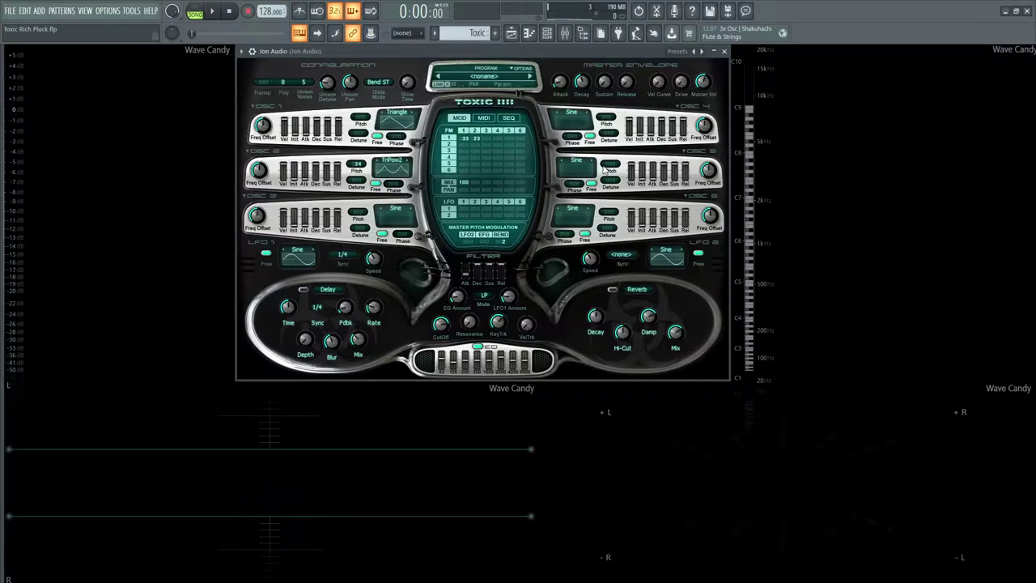
# Add FM in the first matrix cell and raise oscillator 1's amount to 27 %, auditioning it
pyautogui.press('space')
pyautogui.click(467, 138)
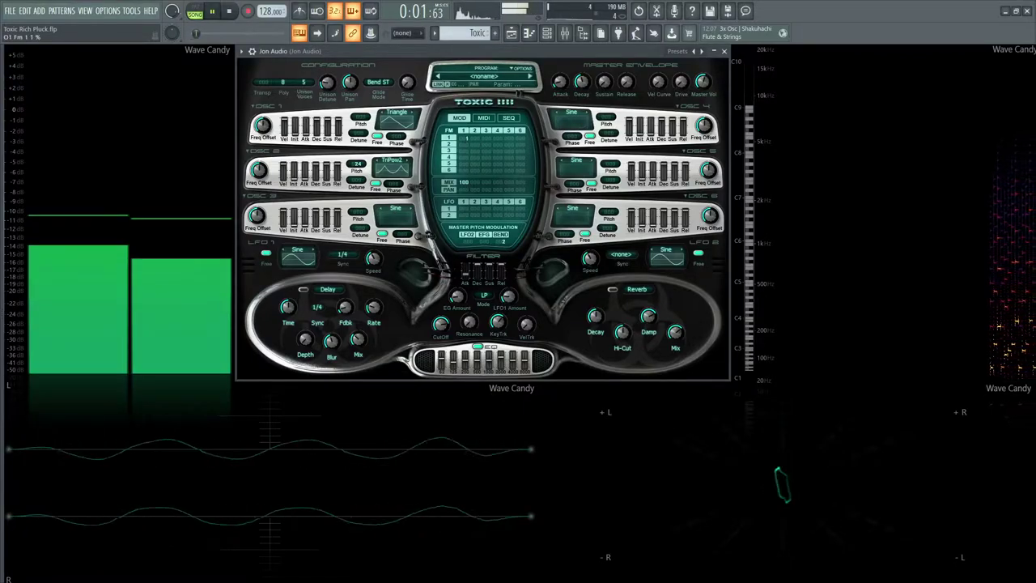
pyautogui.press('space')
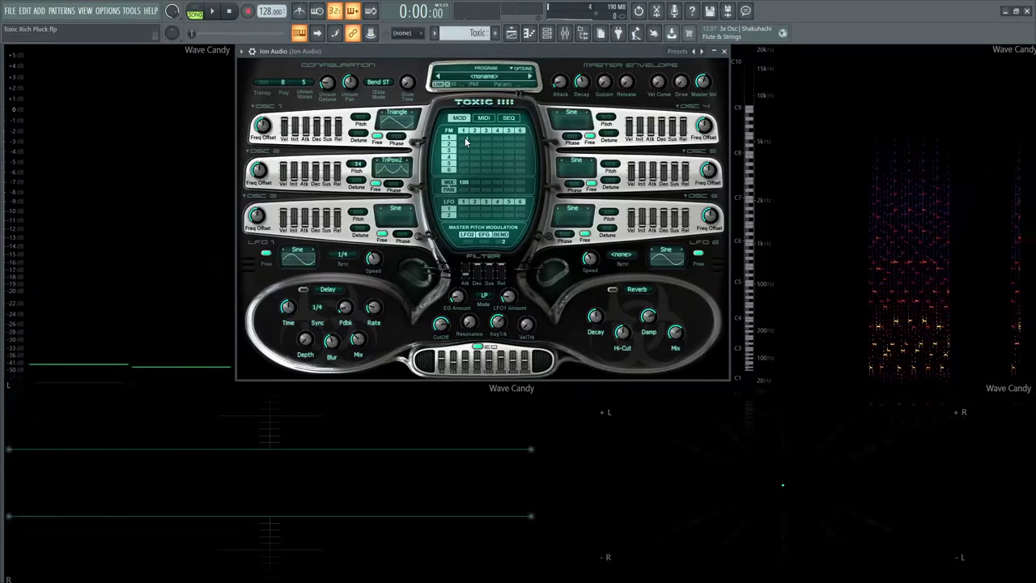
pyautogui.press('space')
pyautogui.moveTo(465, 137); pyautogui.dragTo(465, 111)
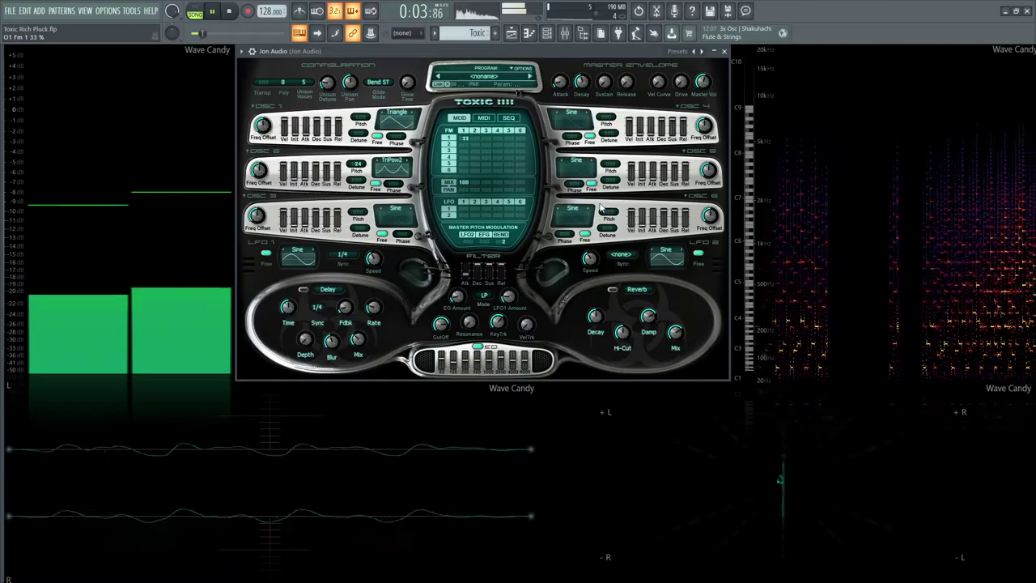
pyautogui.press('space')
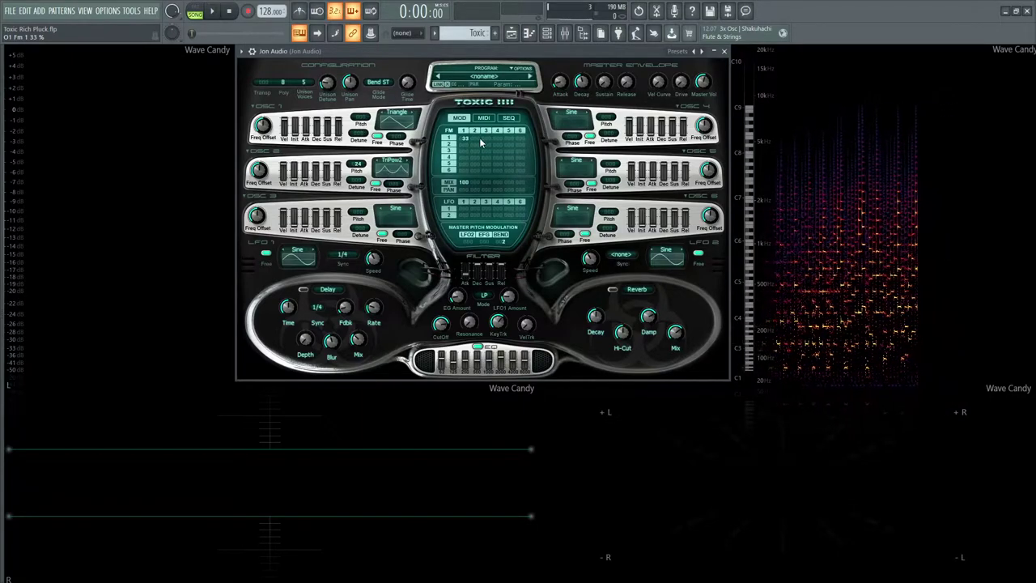
# Set the next row-1 FM matrix cell to 11 and audition the pluck
pyautogui.press('space')
pyautogui.moveTo(479, 137); pyautogui.dragTo(476, 130)
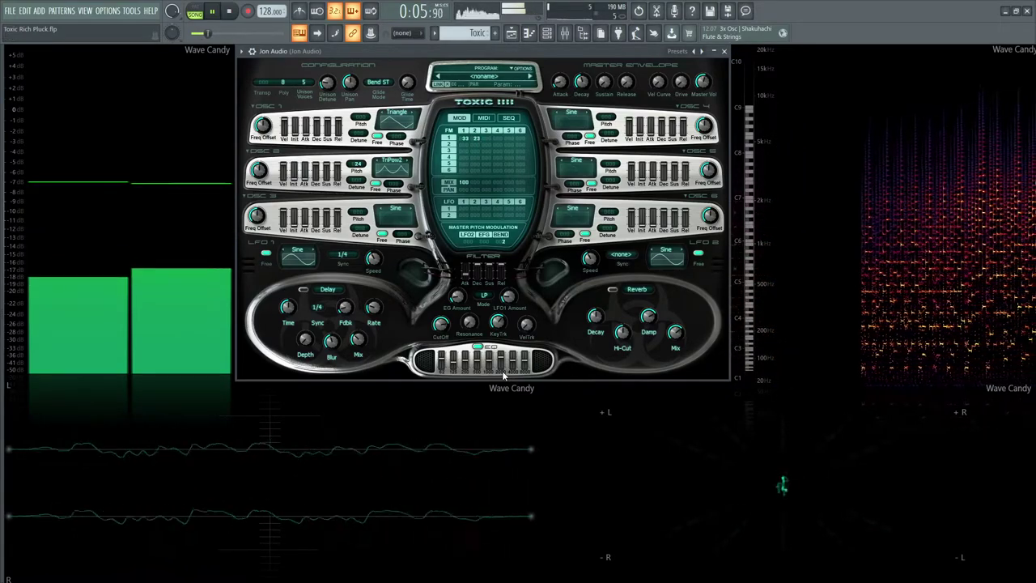
pyautogui.press('space')
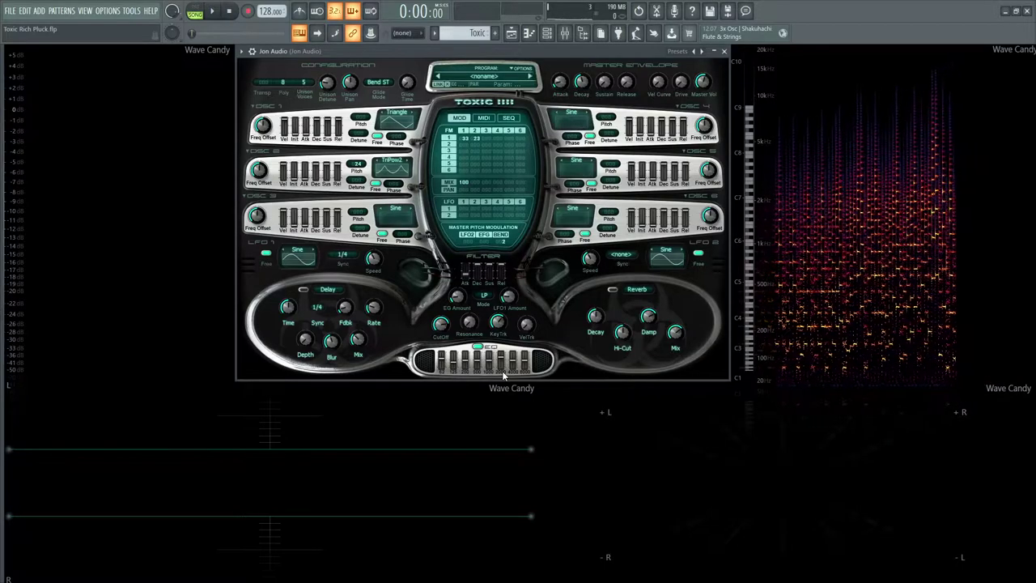
pyautogui.press('space')
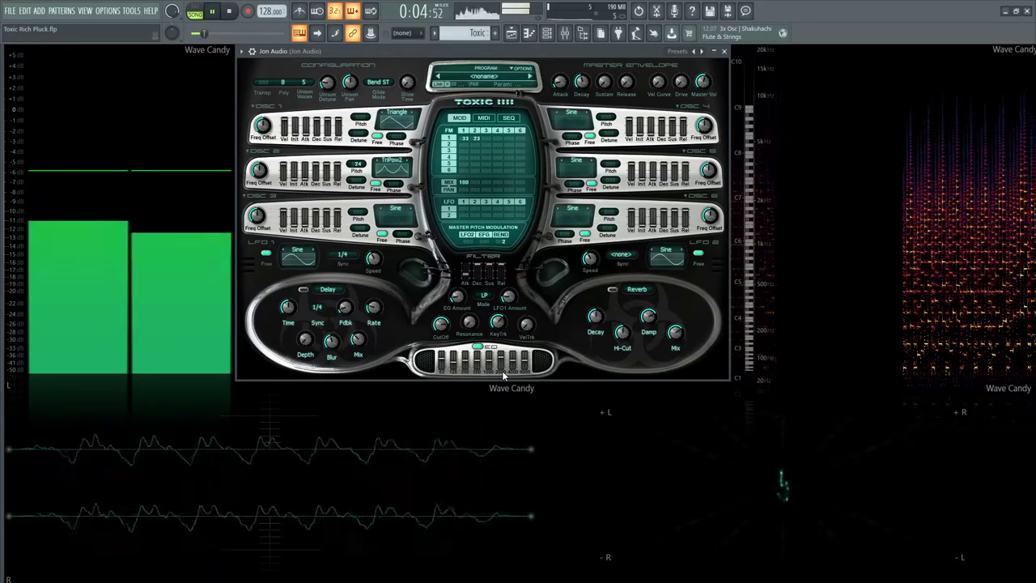
pyautogui.press('space')
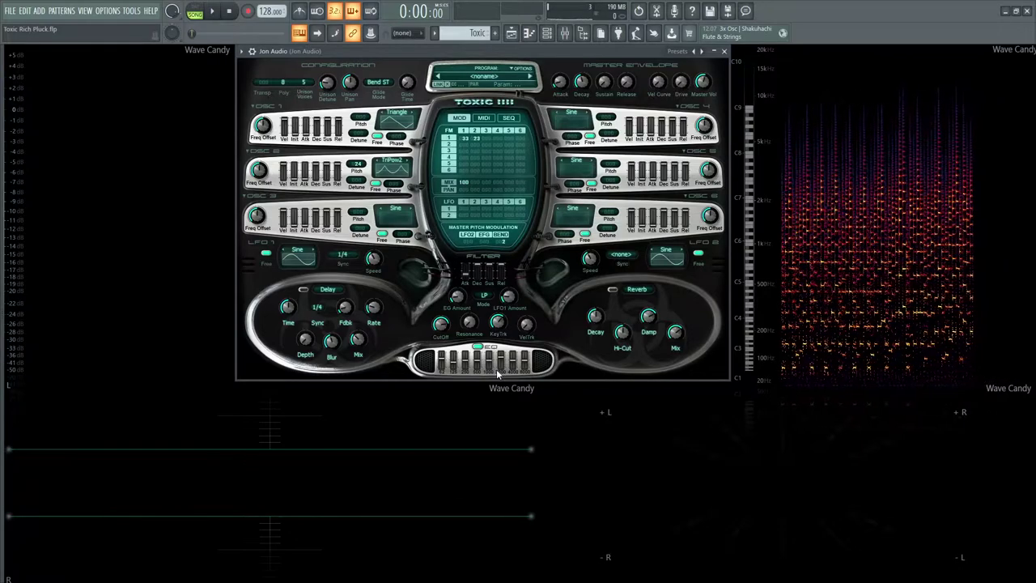
# Set the master envelope attack to 0.007 s, then audition the pattern and an A3 note
pyautogui.moveTo(558, 82); pyautogui.dragTo(582, 81)
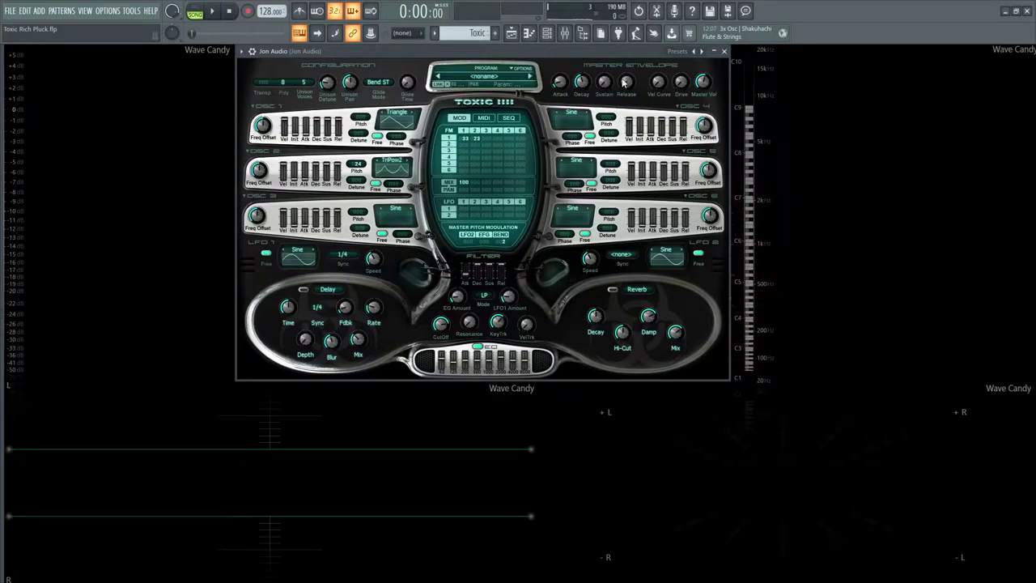
pyautogui.press('space')
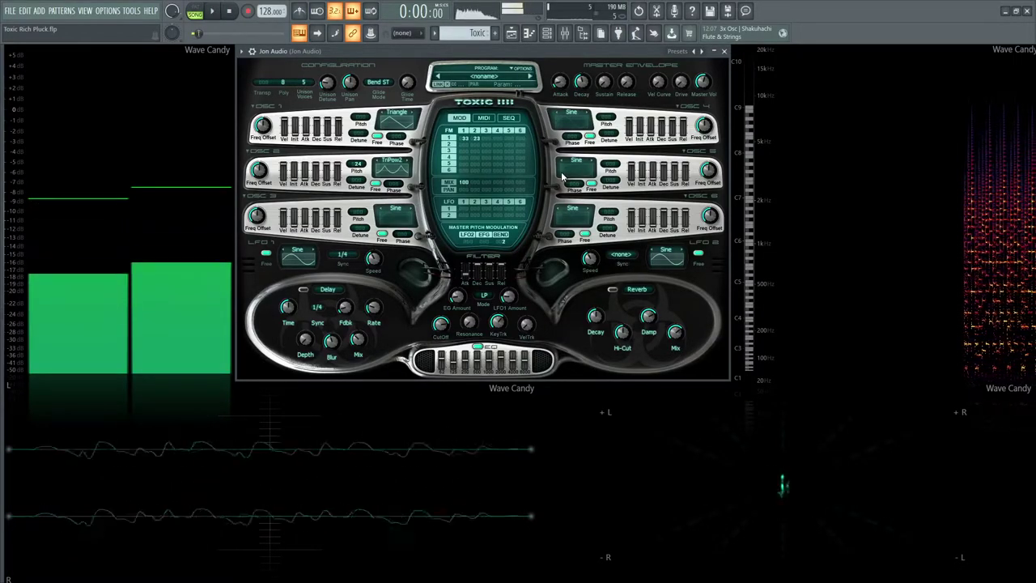
pyautogui.press('space')
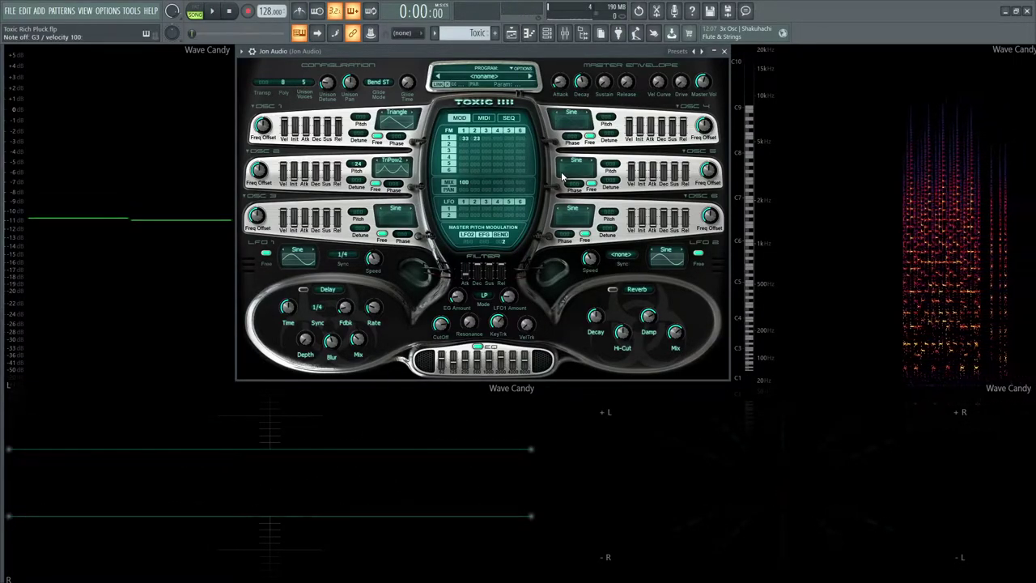
pyautogui.press('n')
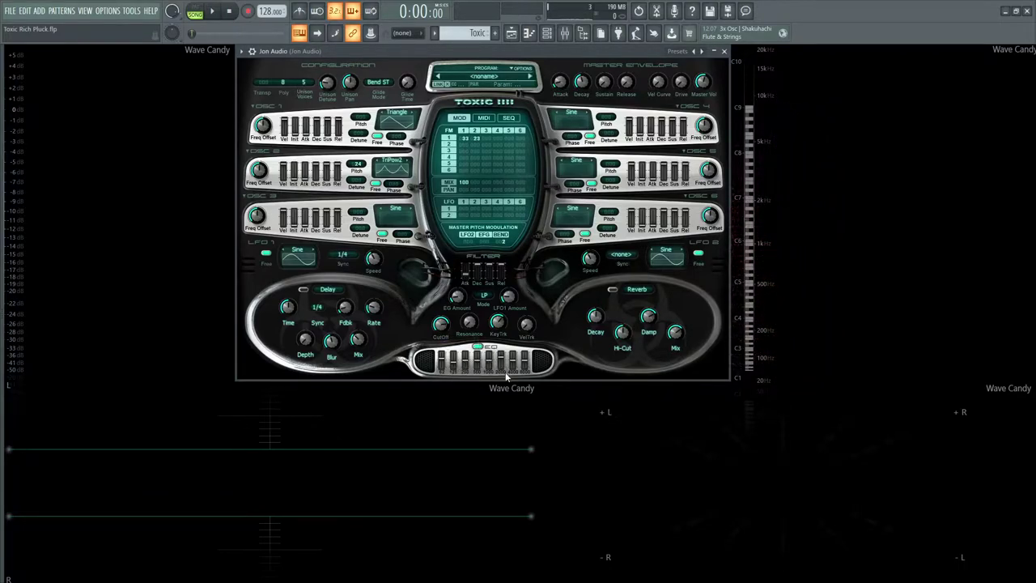
# Boost one EQ band to 7.8 dB and play the pattern to hear it
pyautogui.moveTo(500, 362); pyautogui.dragTo(501, 362)
pyautogui.press('space')
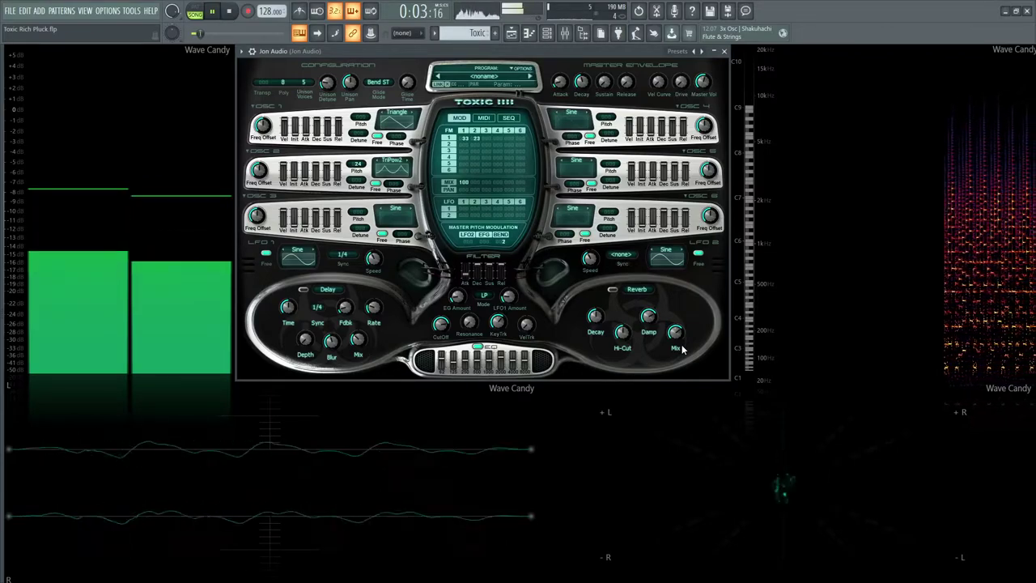
pyautogui.press('space')
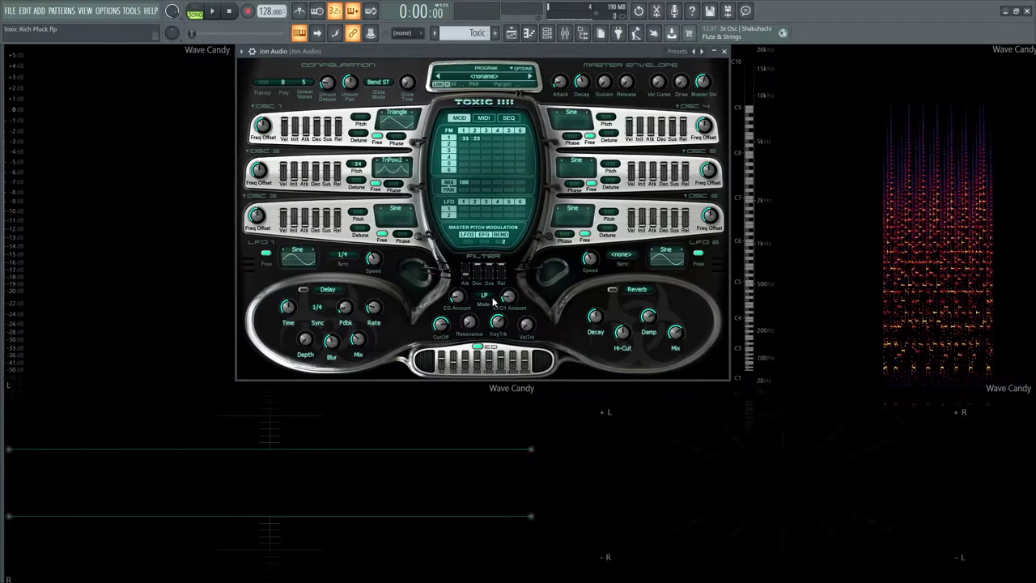
# Keep the filter on LP, lower its LFO1 amount to 5 %, and audition the change
pyautogui.click(507, 299)
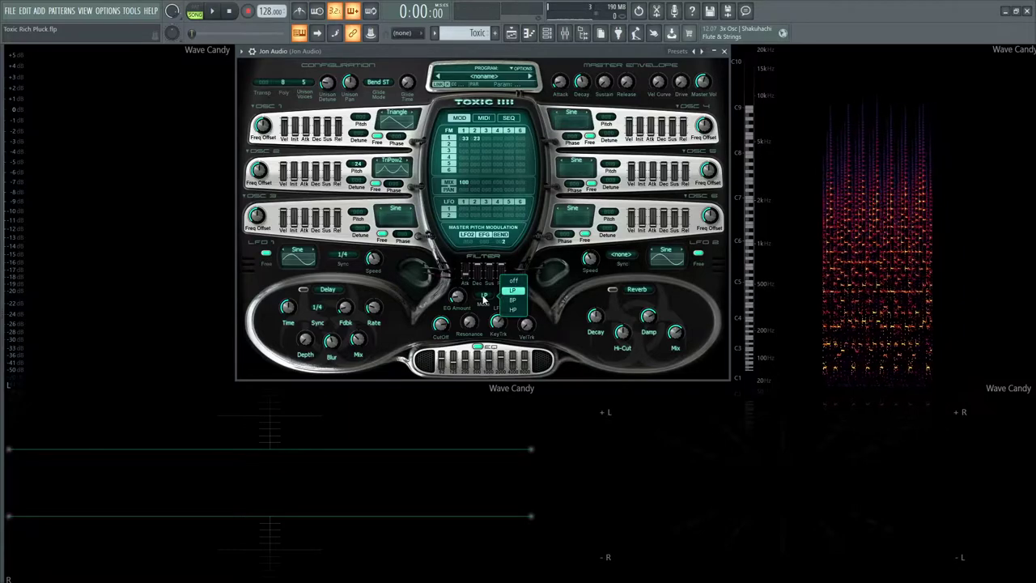
pyautogui.click(587, 367)
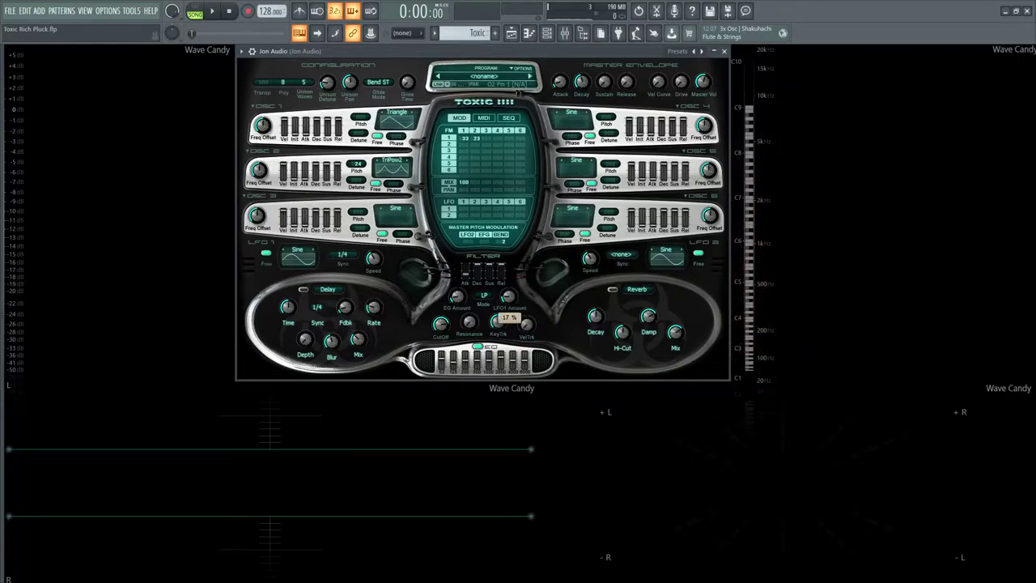
pyautogui.press('space')
pyautogui.click(508, 306)
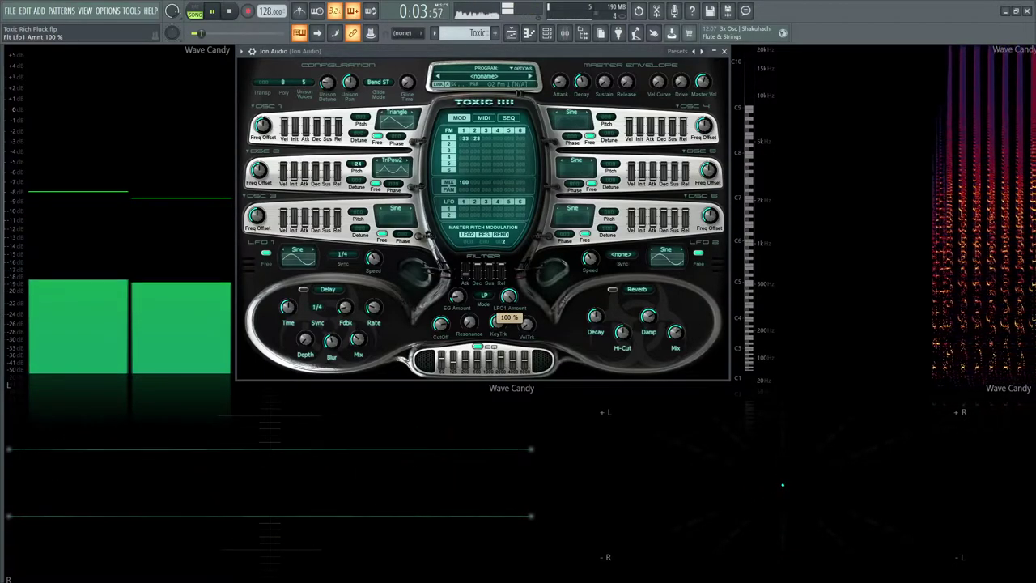
pyautogui.moveTo(508, 306); pyautogui.dragTo(507, 350)
pyautogui.press('space')
pyautogui.press('space')
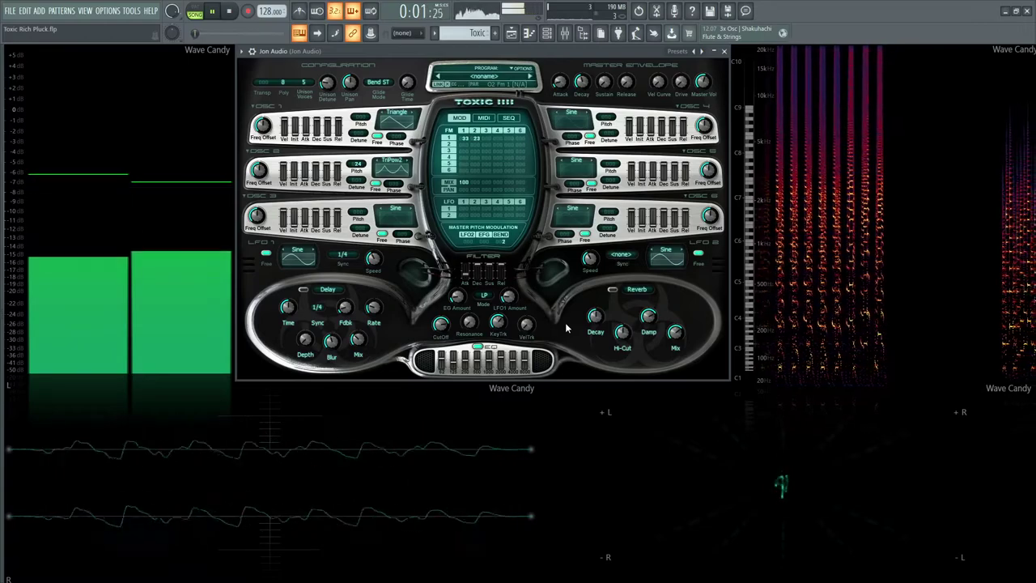
pyautogui.press('space')
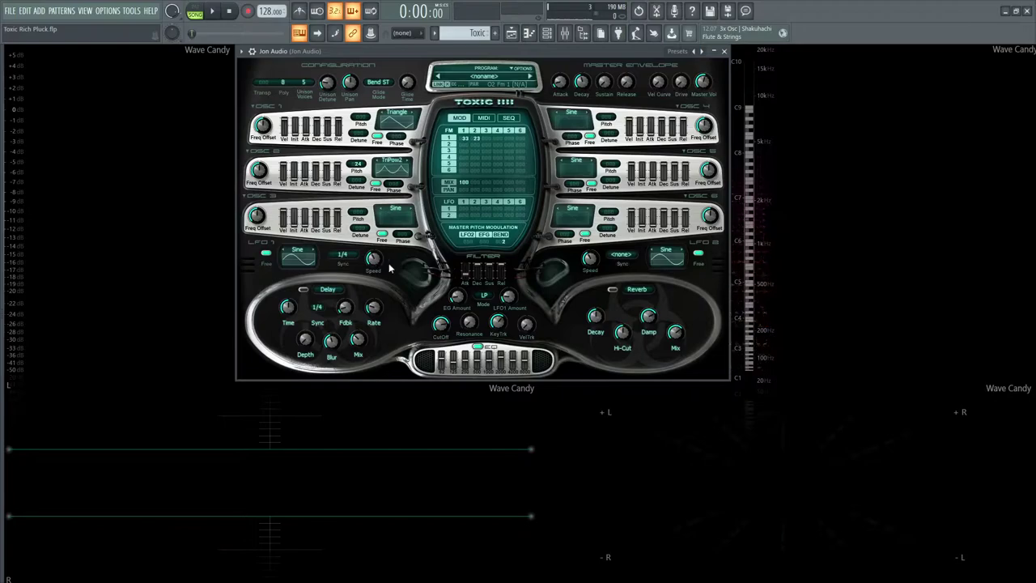
pyautogui.press('space')
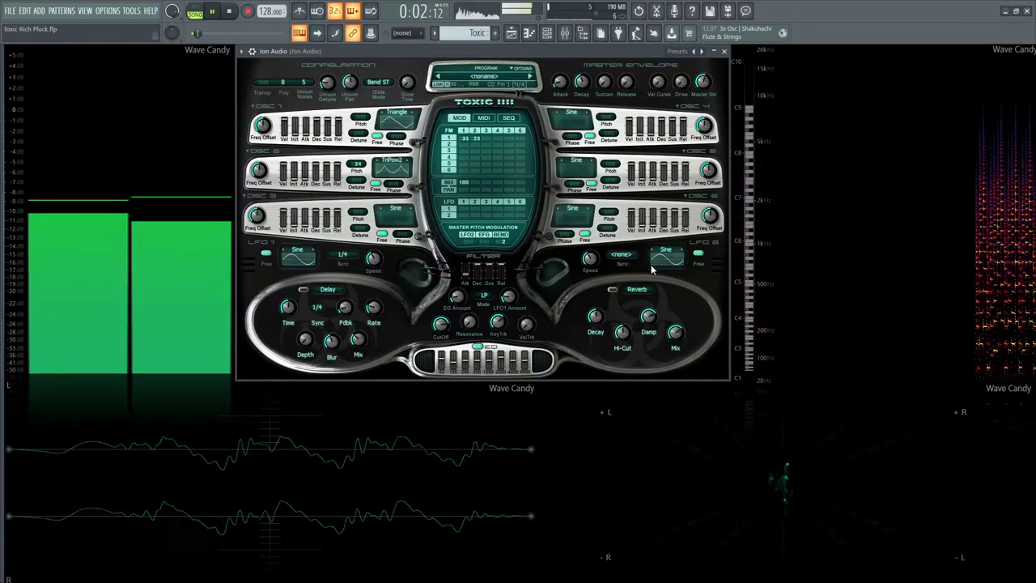
# Give the filter envelope a 0.220 s attack and -52.56 % amount, auditioning the pluck
pyautogui.press('space')
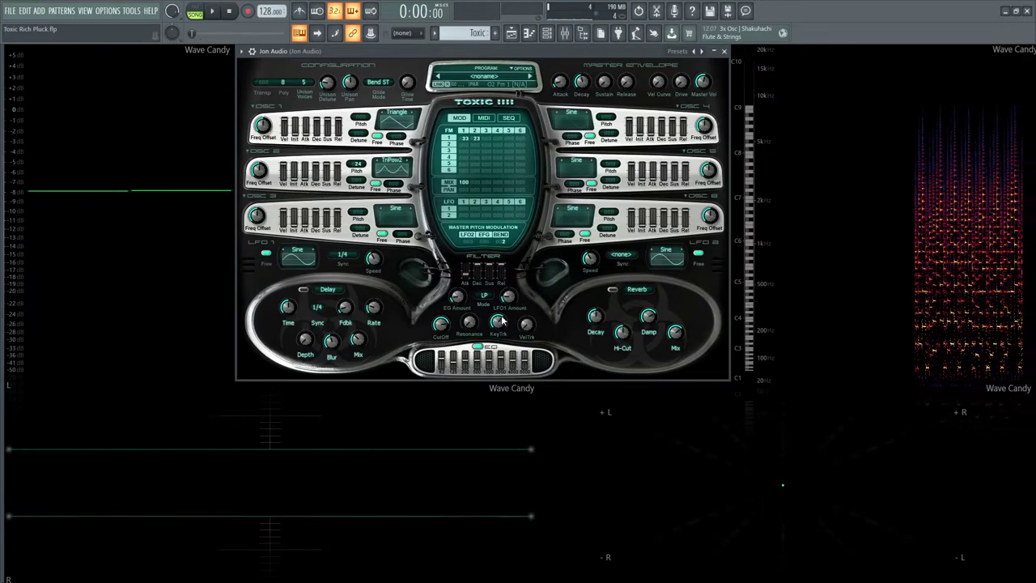
pyautogui.moveTo(440, 324); pyautogui.dragTo(441, 316)
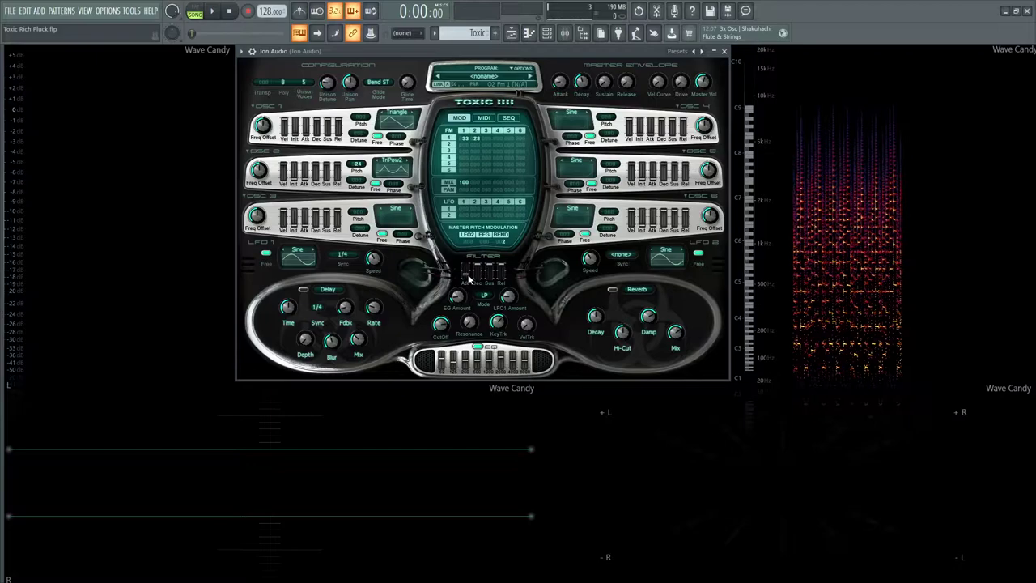
pyautogui.moveTo(468, 272); pyautogui.dragTo(468, 268)
pyautogui.press('space')
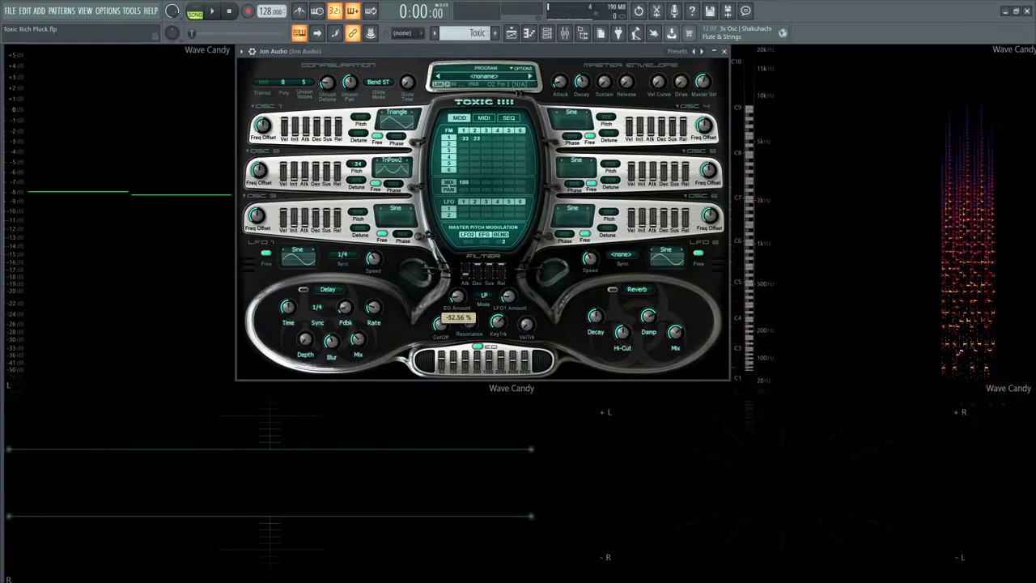
pyautogui.press('space')
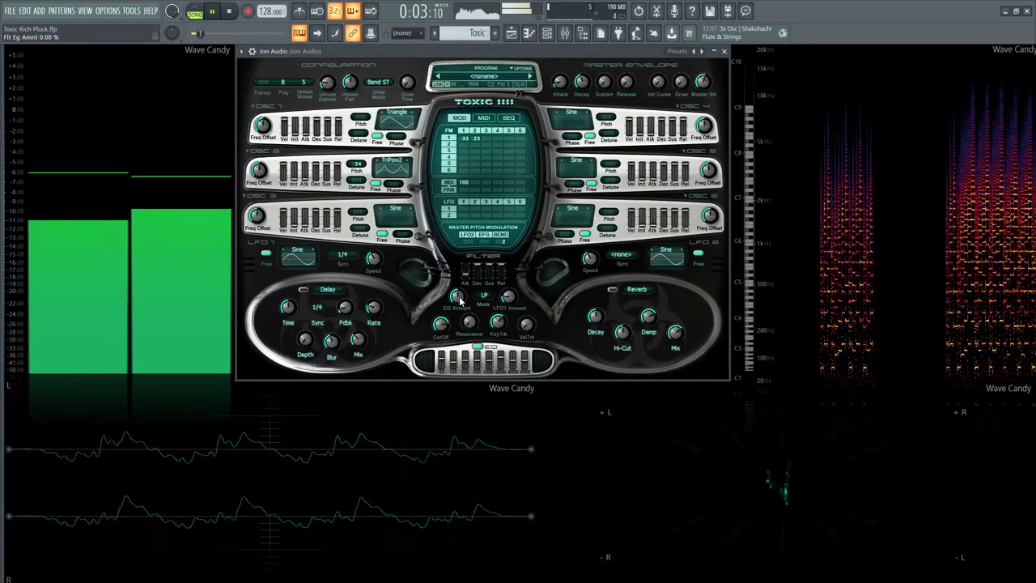
pyautogui.moveTo(459, 299); pyautogui.dragTo(459, 343)
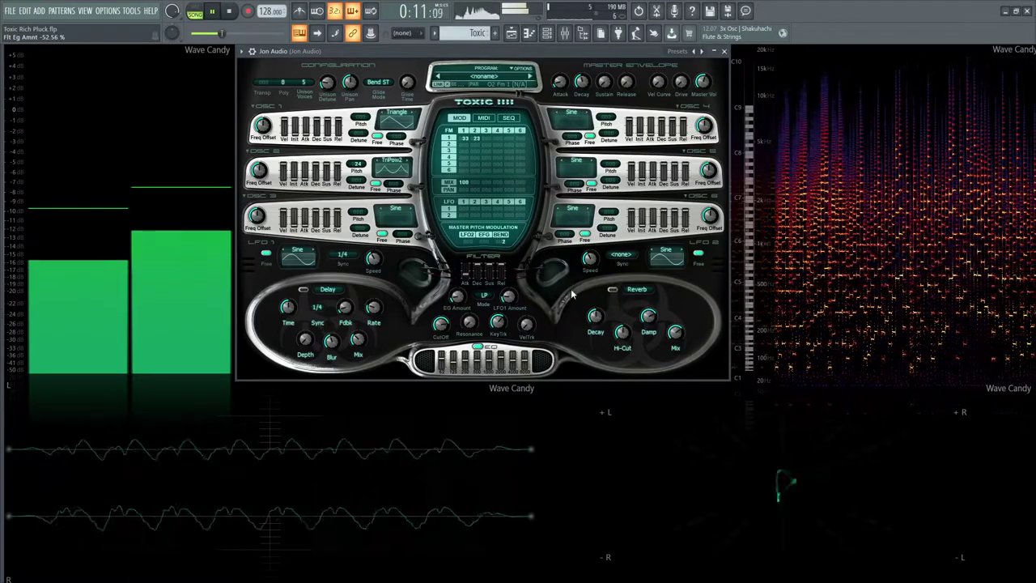
pyautogui.press('space')
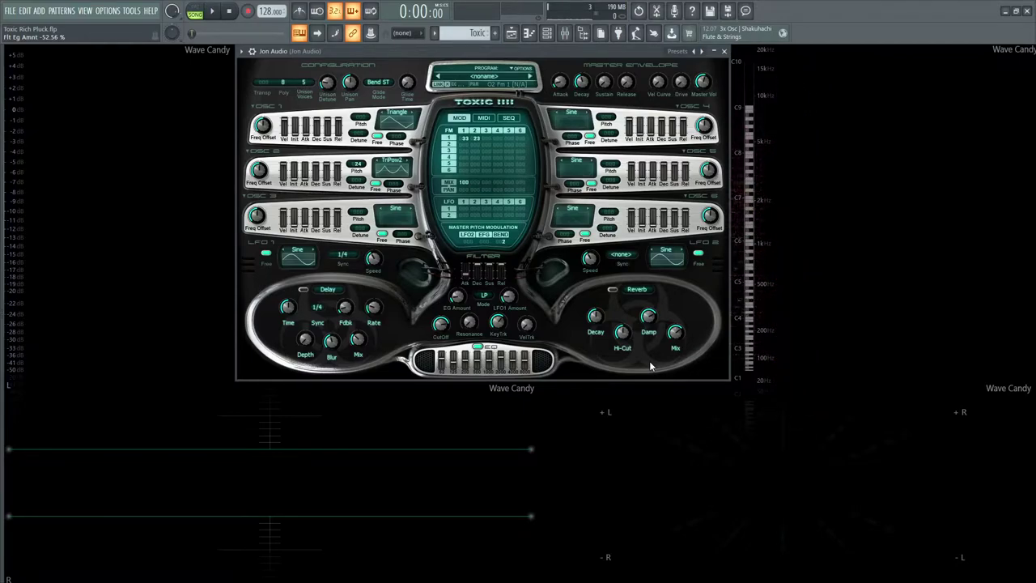
pyautogui.press('space')
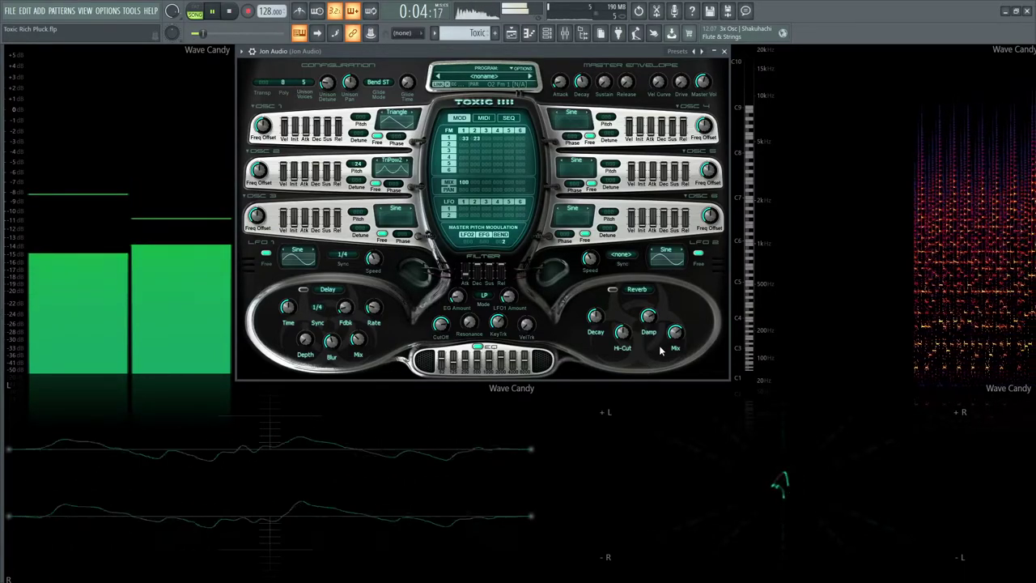
# Enable the delay effect and play the pattern to hear the pluck with it
pyautogui.press('space')
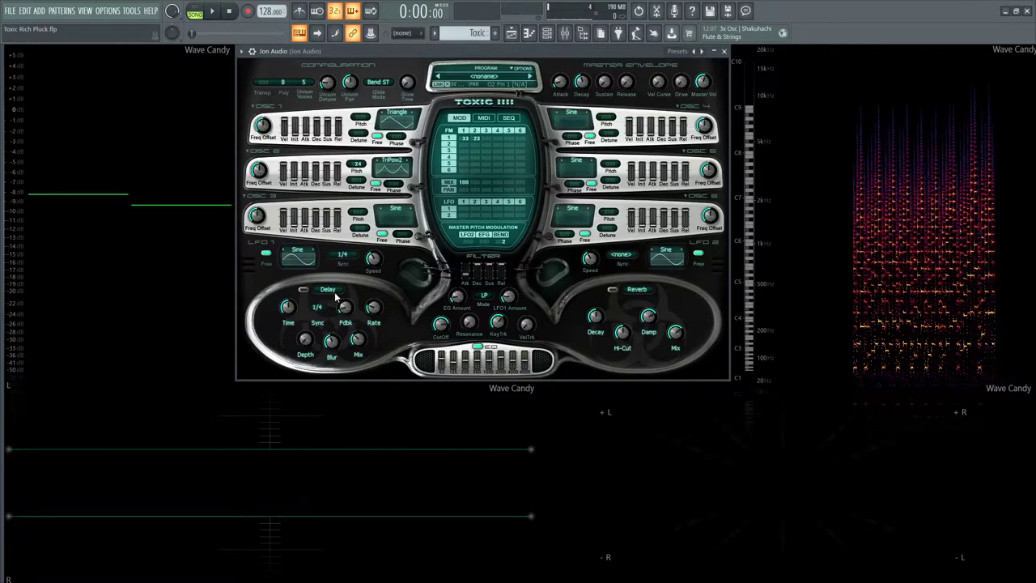
pyautogui.click(303, 289)
pyautogui.moveTo(345, 309)
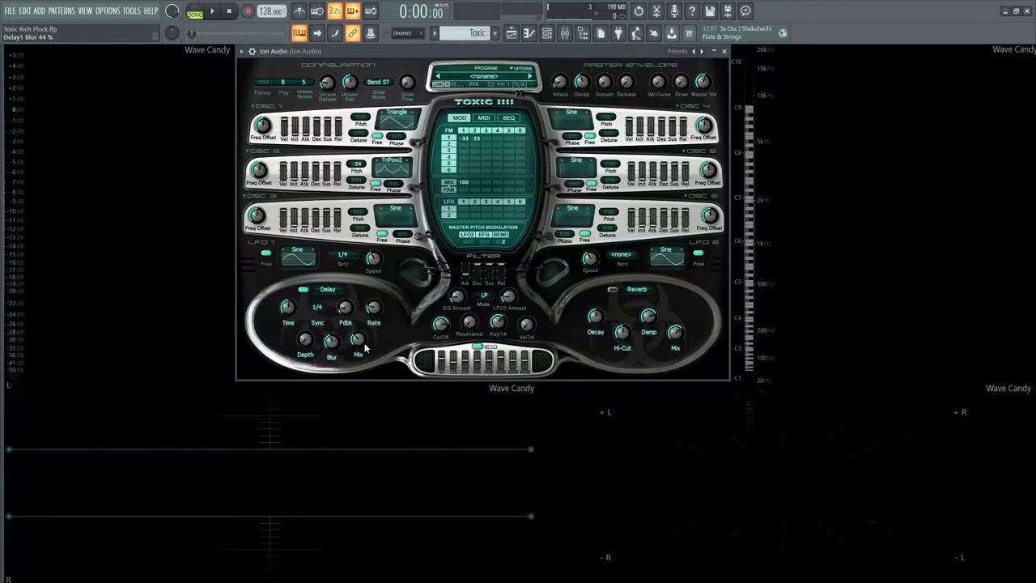
pyautogui.press('space')
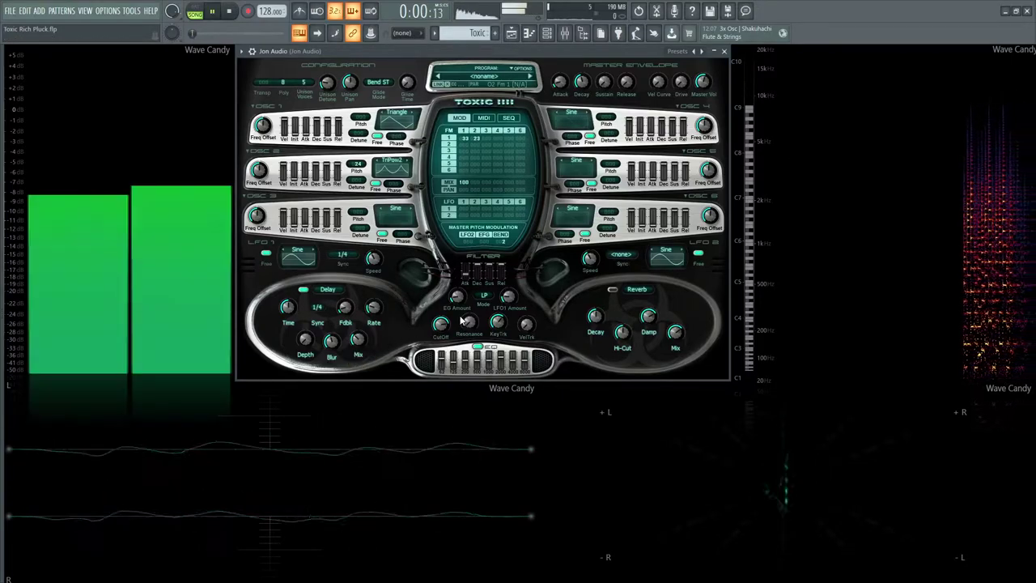
pyautogui.press('space')
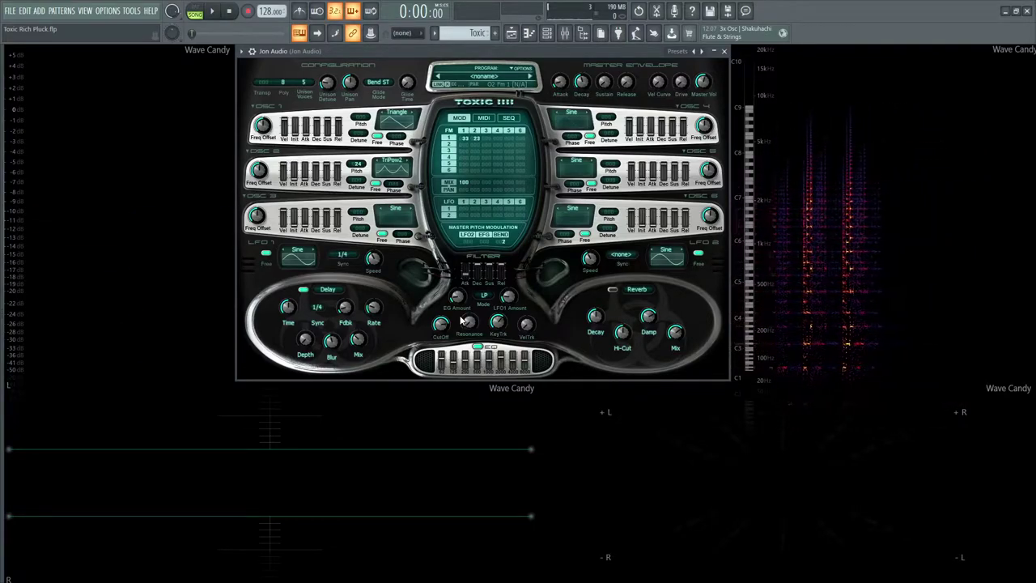
# Enable the reverb, compare it against the dry sound while playing, and leave it on
pyautogui.press('space')
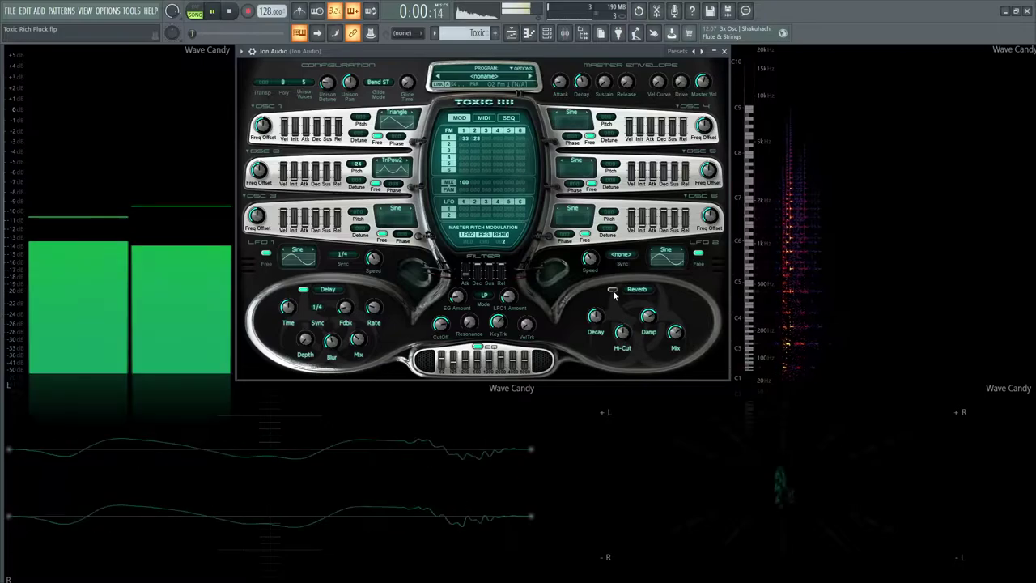
pyautogui.click(613, 290)
pyautogui.press('space')
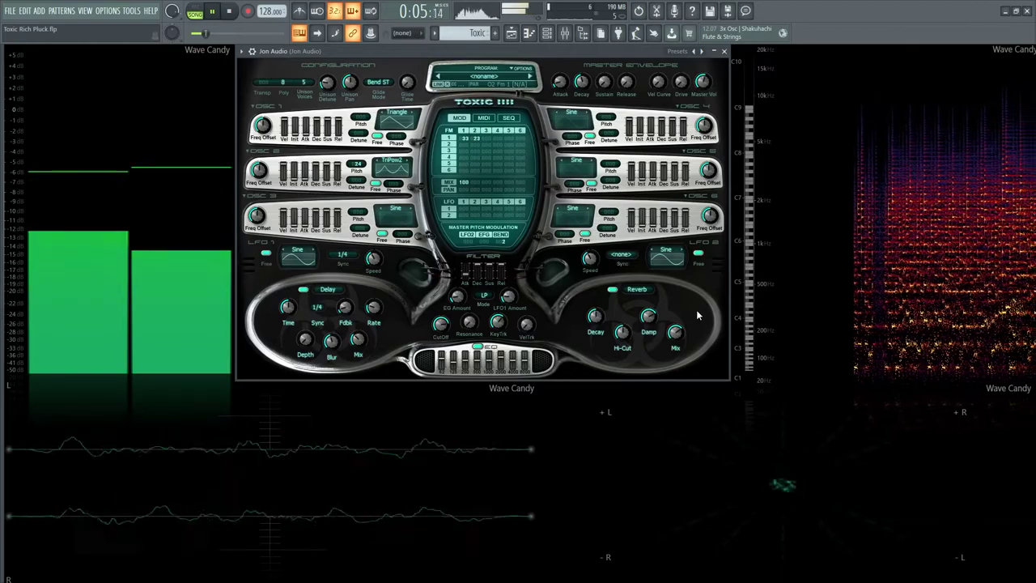
pyautogui.press('space')
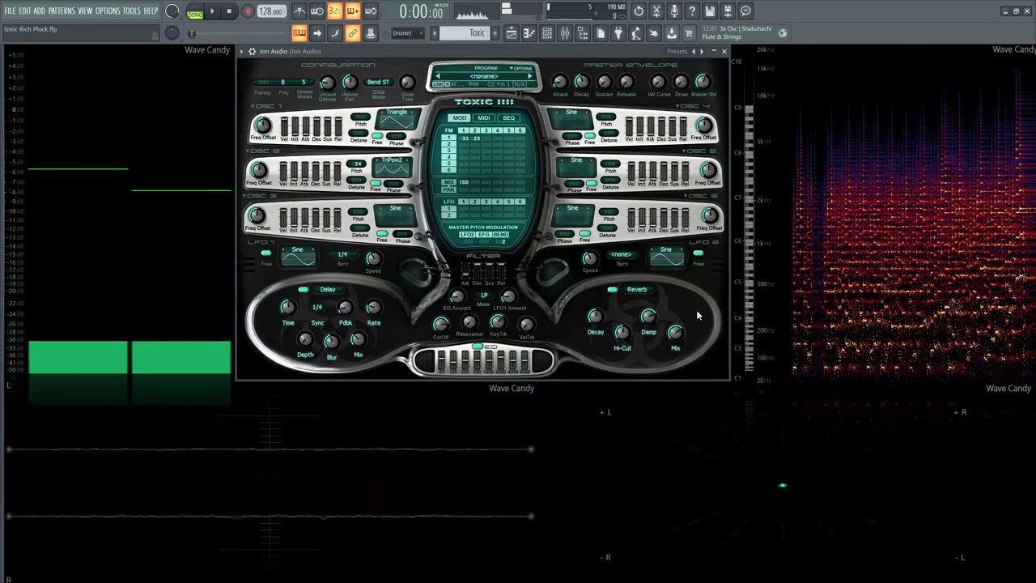
pyautogui.press('space')
pyautogui.click(615, 291)
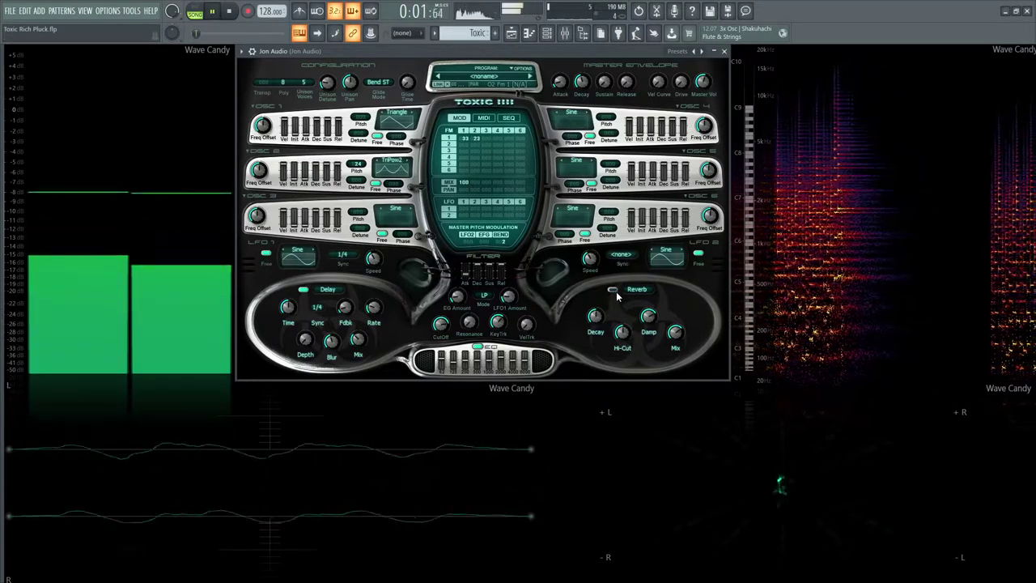
pyautogui.click(615, 290)
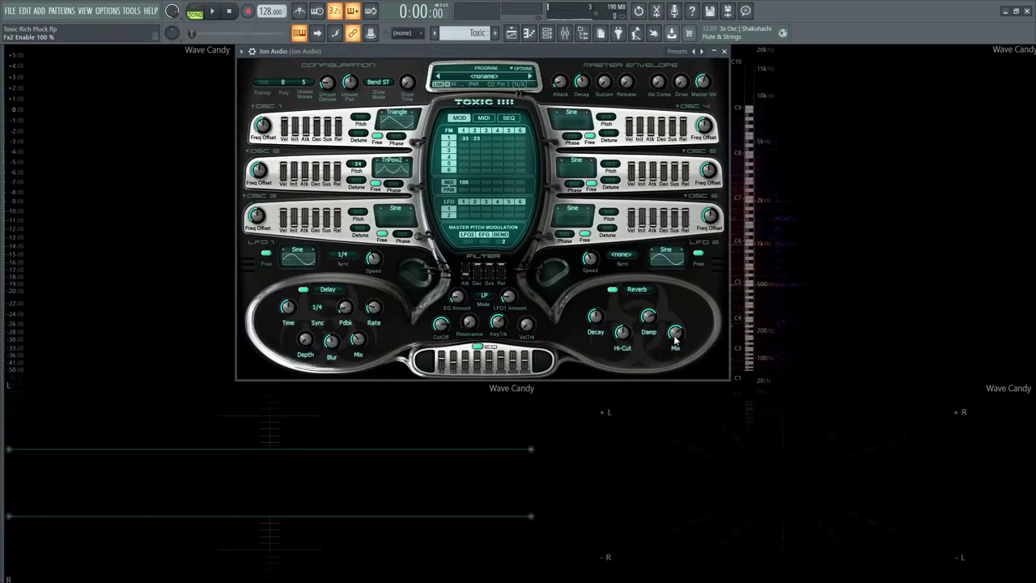
pyautogui.press('space')
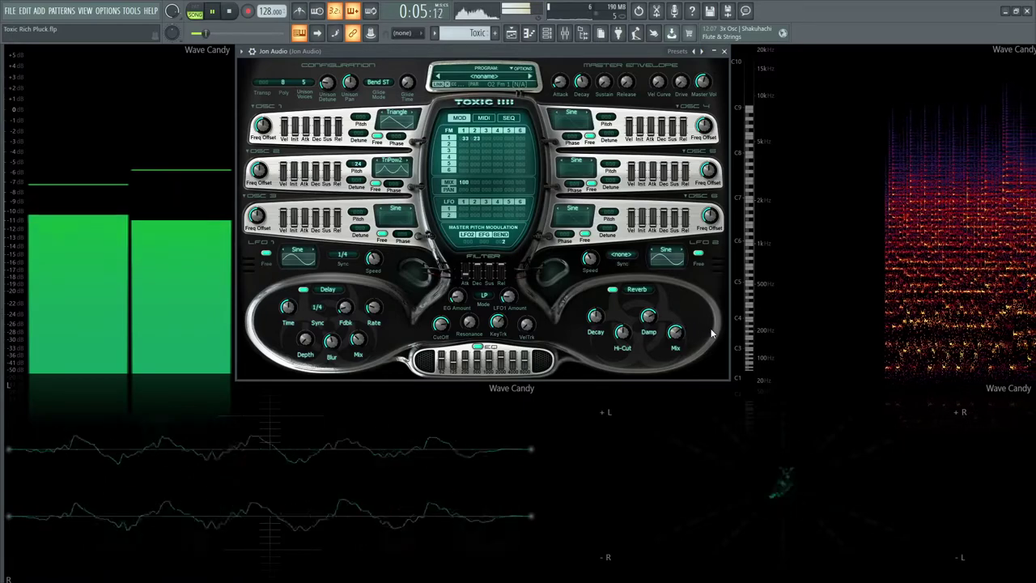
pyautogui.press('space')
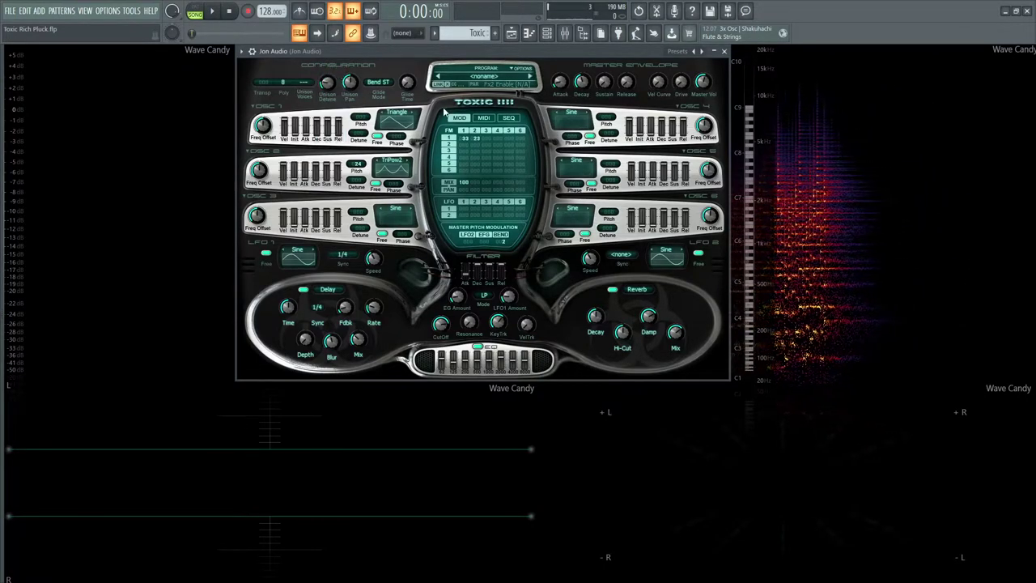
pyautogui.press('space')
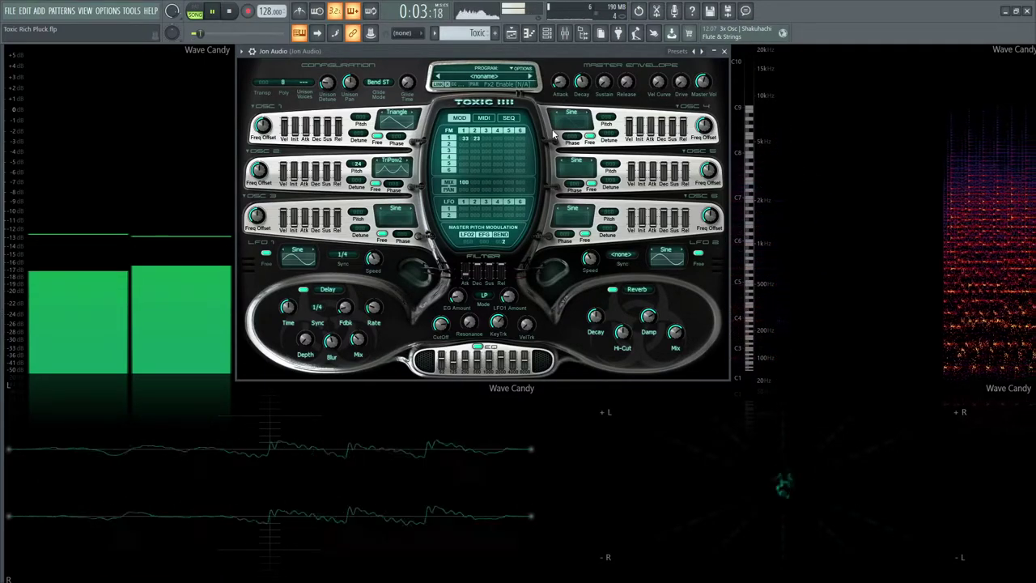
pyautogui.press('space')
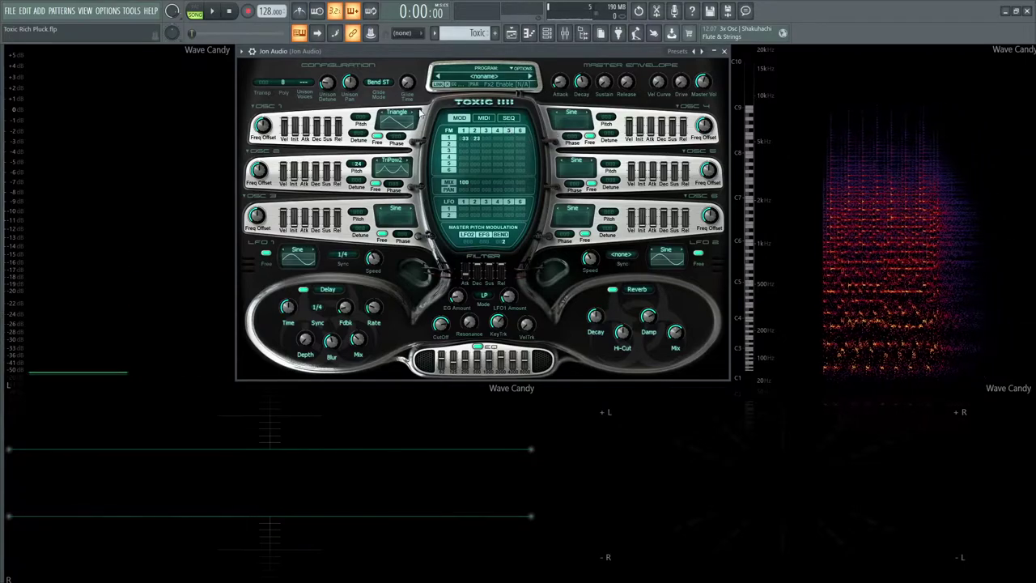
pyautogui.press('space')
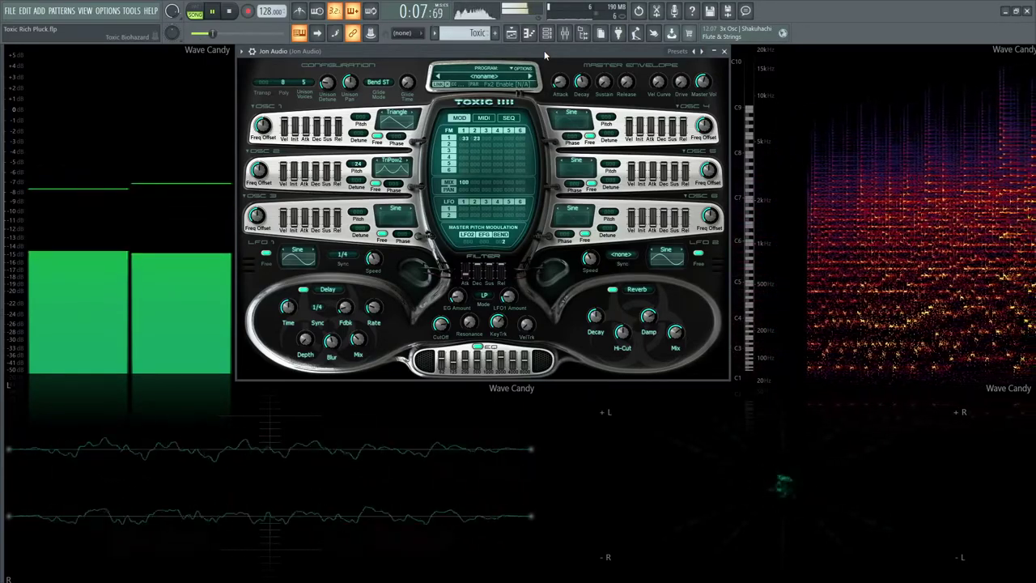
pyautogui.press('space')
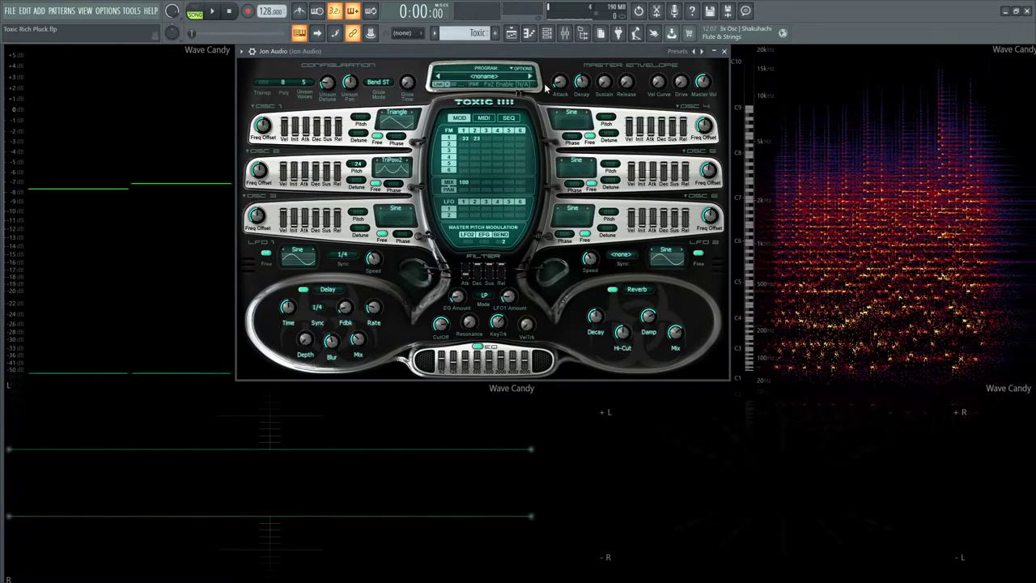
# Open the channel's Miscellaneous functions page for the Up, range-2 arpeggiator and play the pattern
pyautogui.click(508, 119)
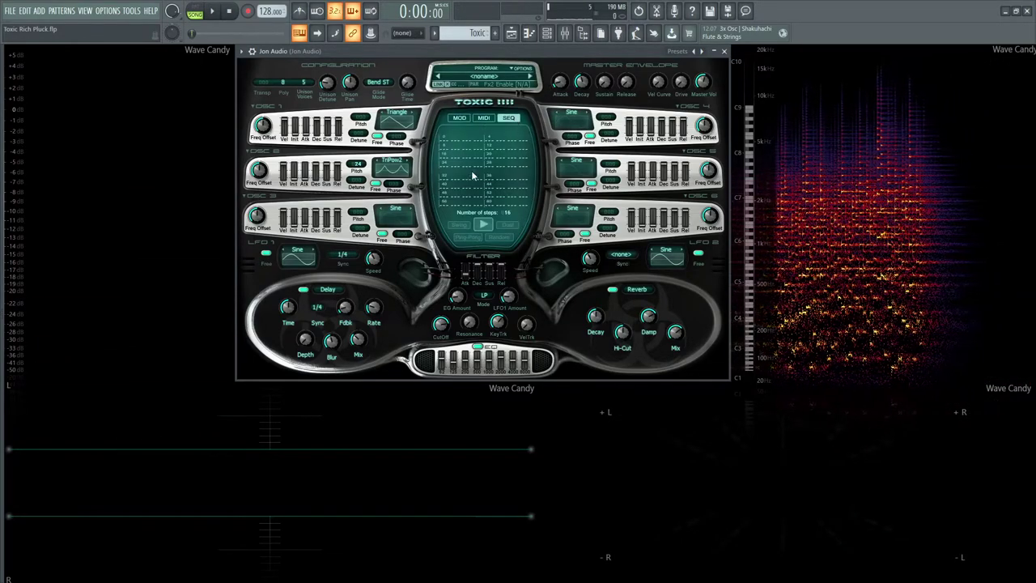
pyautogui.click(459, 119)
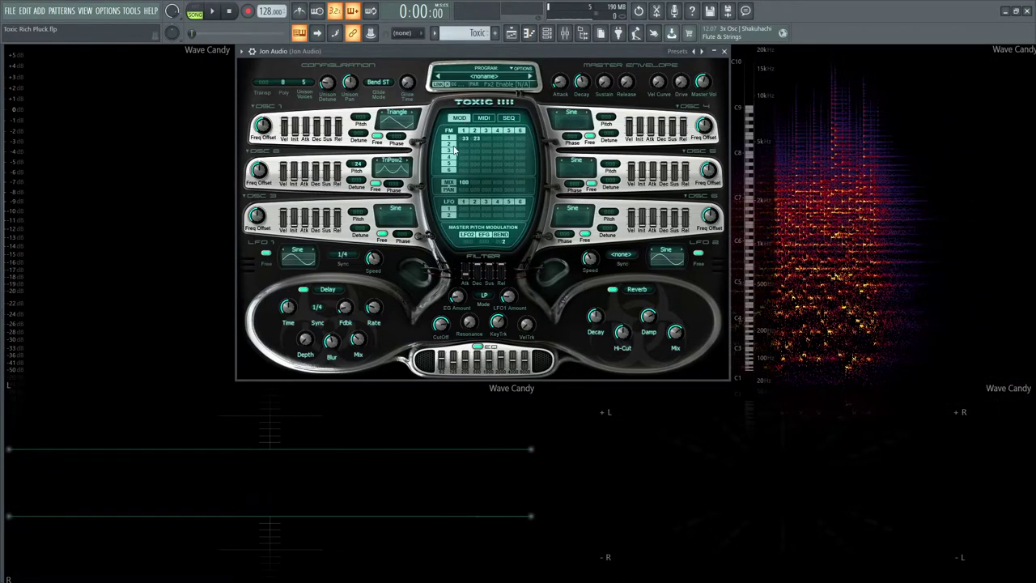
pyautogui.click(253, 52)
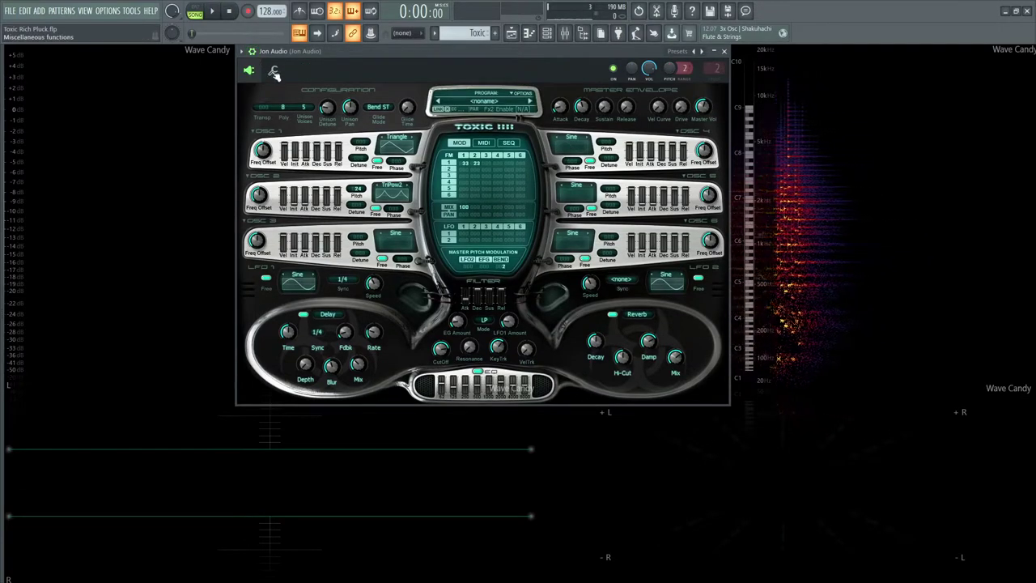
pyautogui.click(275, 72)
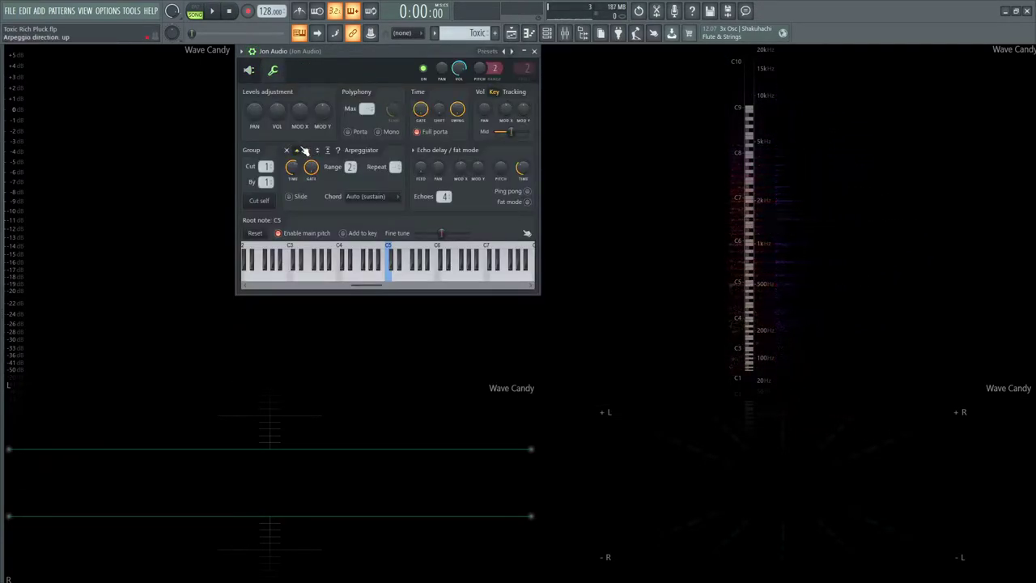
pyautogui.press('space')
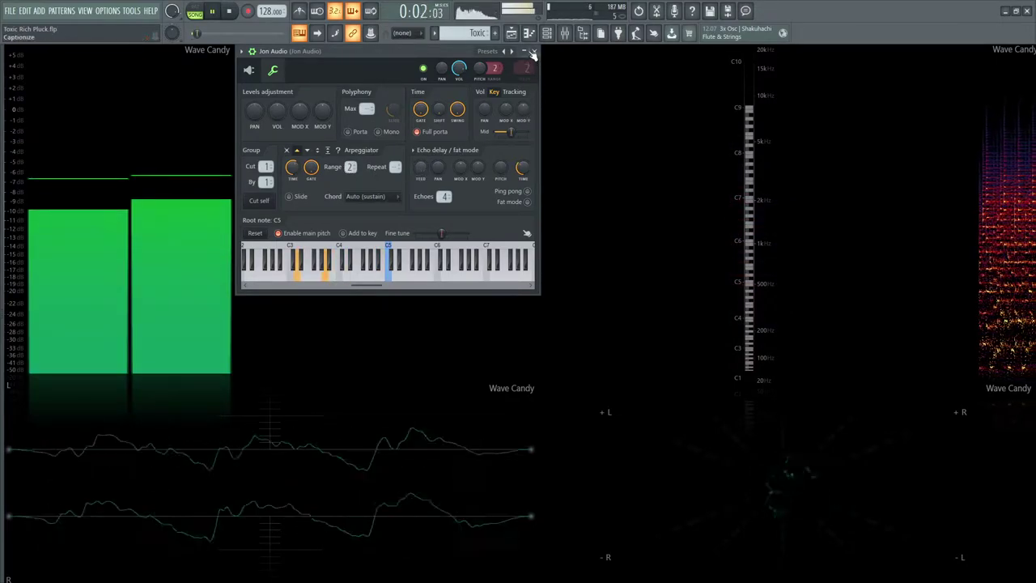
# Open the melody in the piano roll, play it with the arpeggiated pluck, then stop
pyautogui.press('F5')
pyautogui.press('space')
pyautogui.press('F7')
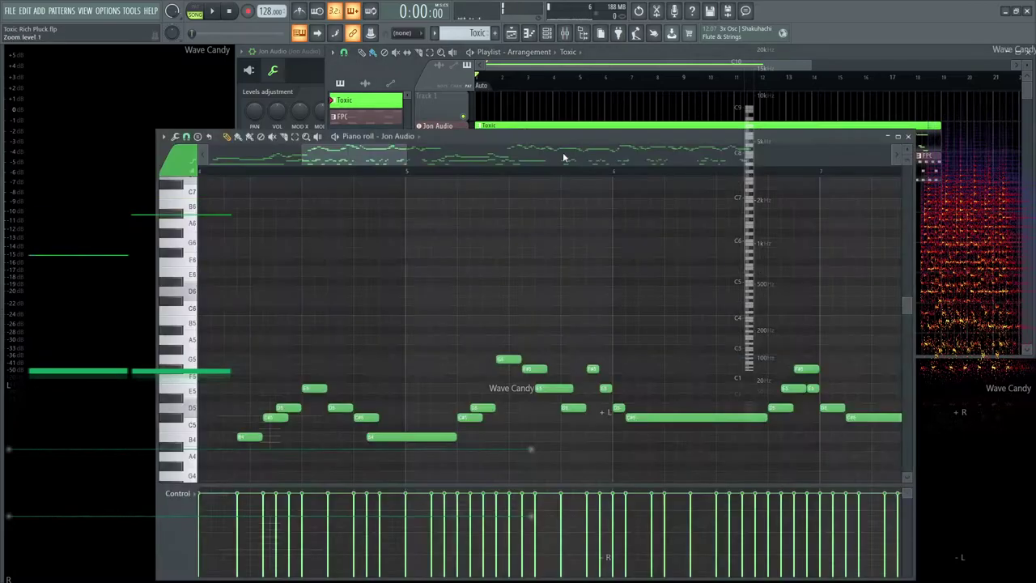
pyautogui.press('space')
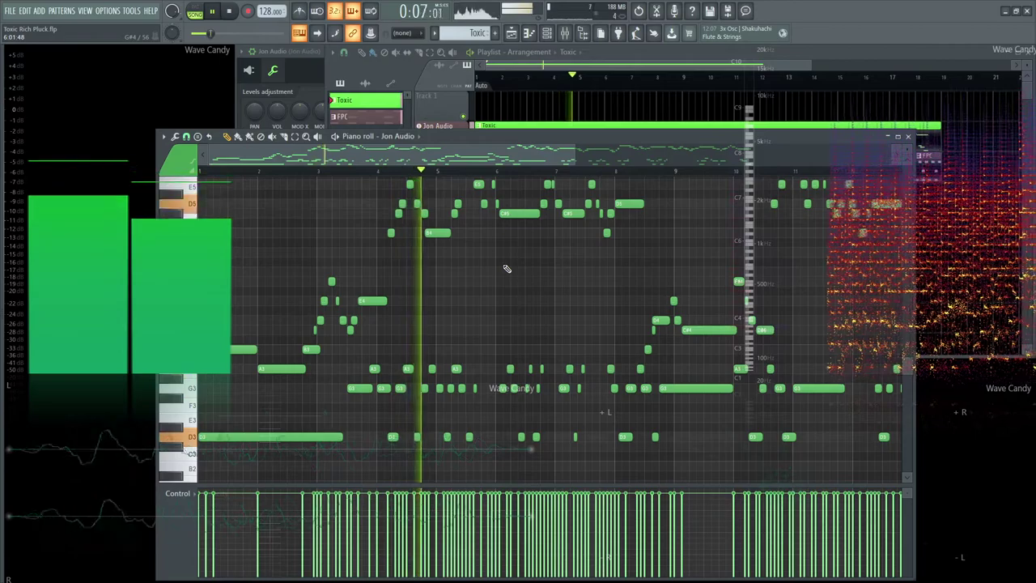
pyautogui.scroll(1, 503, 276)
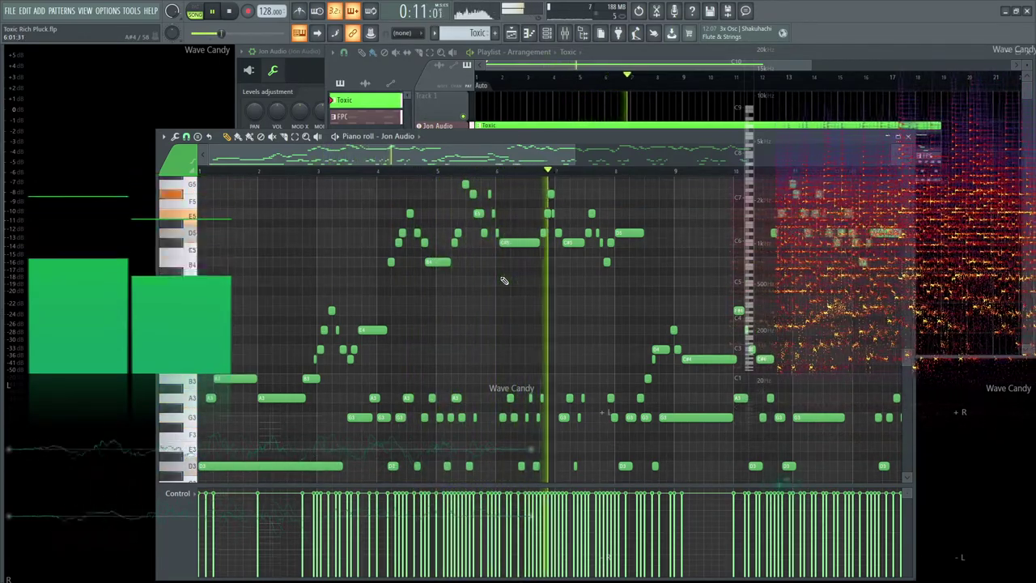
pyautogui.press('space')
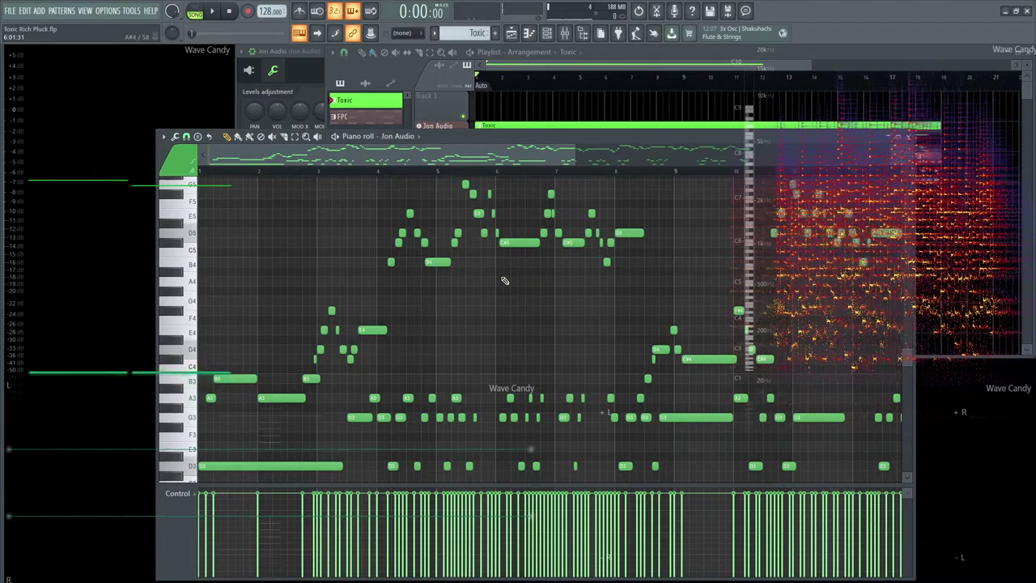
pyautogui.scroll(2, 495, 264)
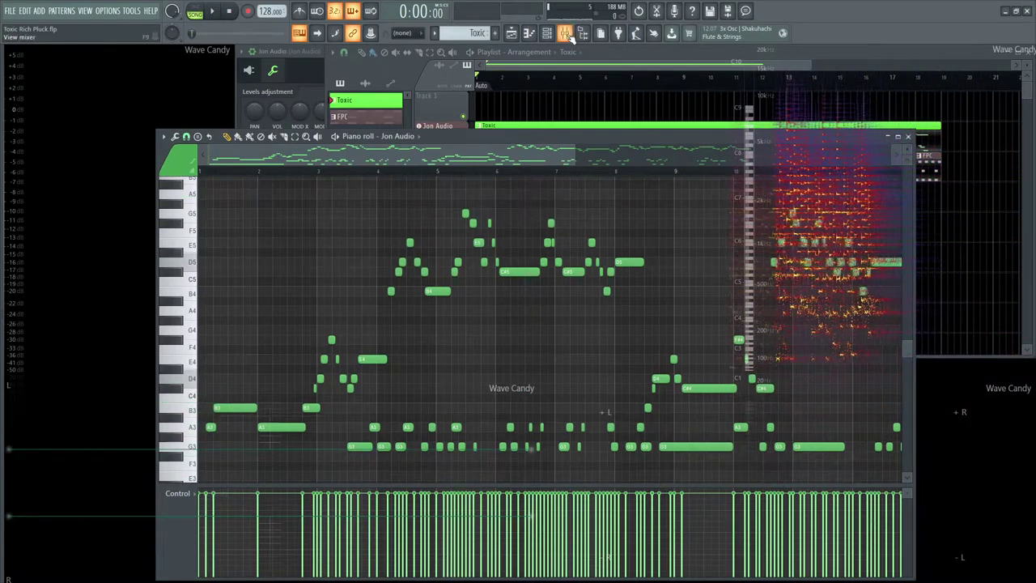
# Play the pluck through the mixer's Ozone 8 Vintage Compressor (-21.3 dB threshold, 8:1 ratio), then close it
pyautogui.click(569, 36)
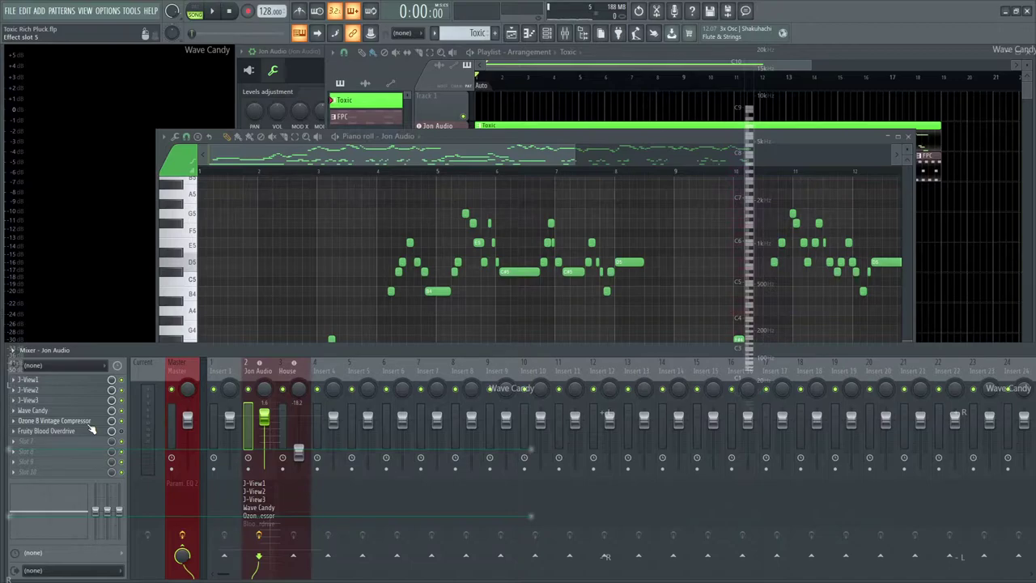
pyautogui.press('space')
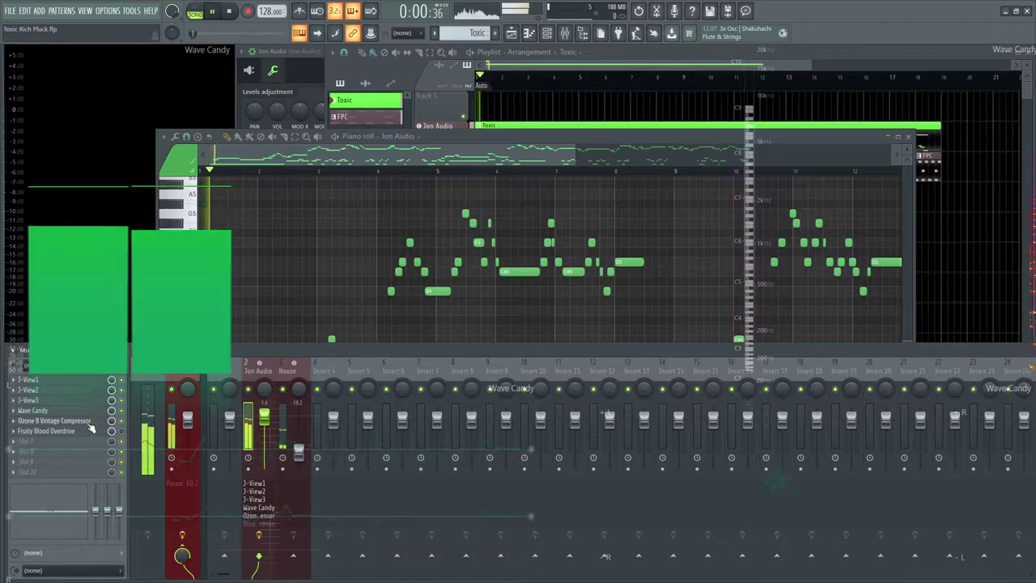
pyautogui.click(384, 172)
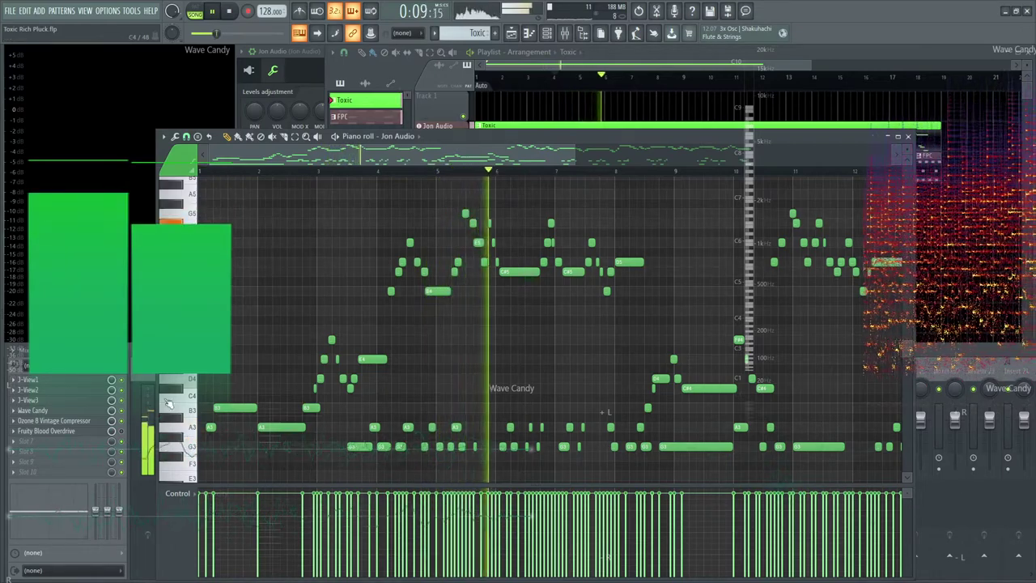
pyautogui.click(85, 421)
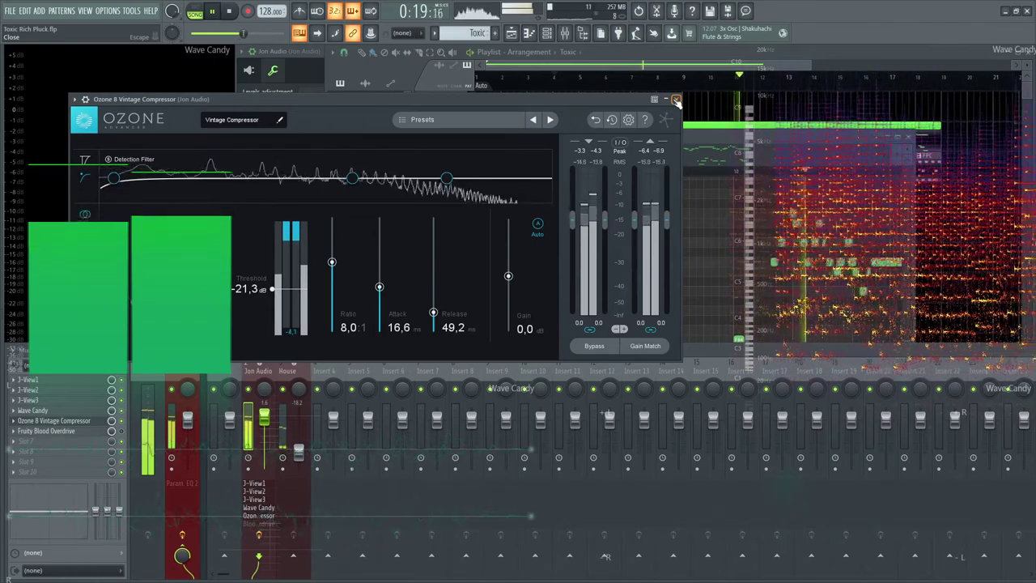
pyautogui.press('space')
pyautogui.click(677, 99)
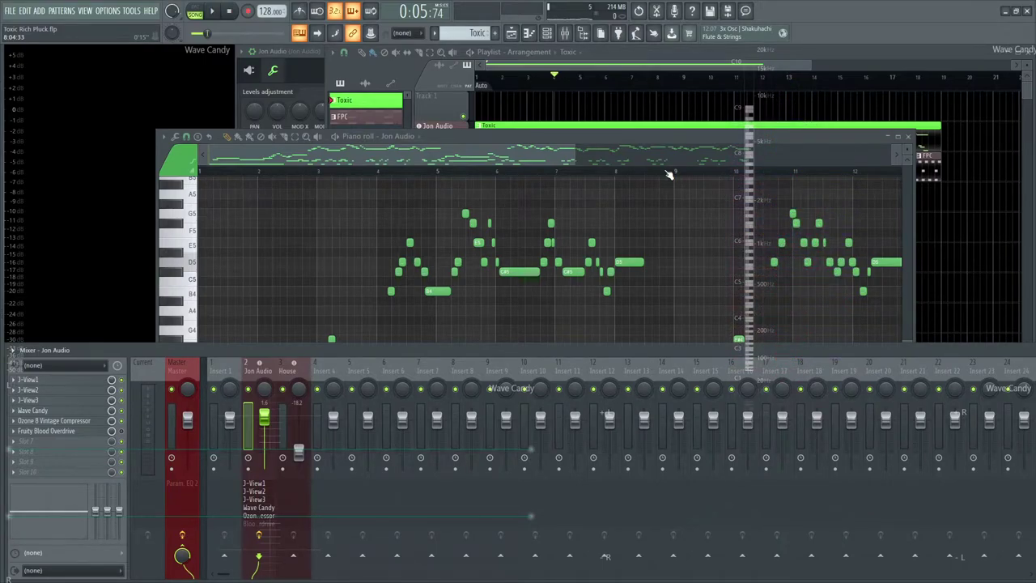
# Hide the piano roll to reveal the pluck channel's settings while the melody plays
pyautogui.press('space')
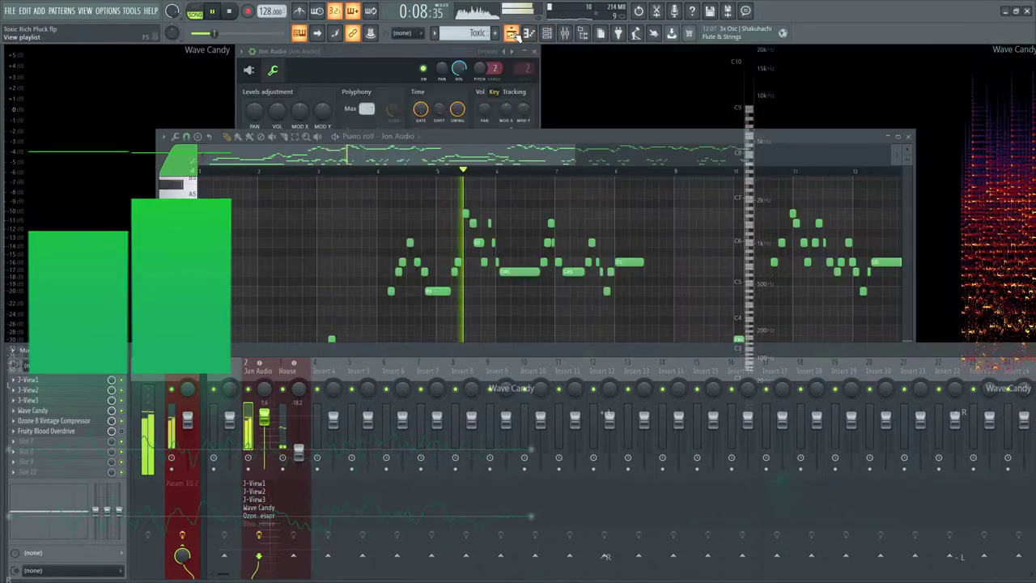
pyautogui.press('F5')
pyautogui.press('F9')
pyautogui.click(528, 33)
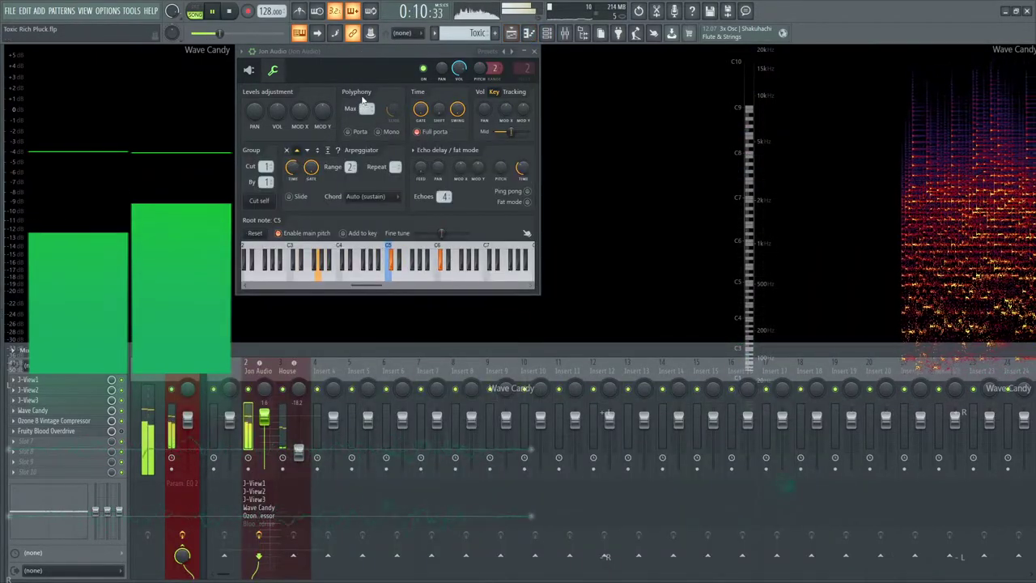
pyautogui.press('space')
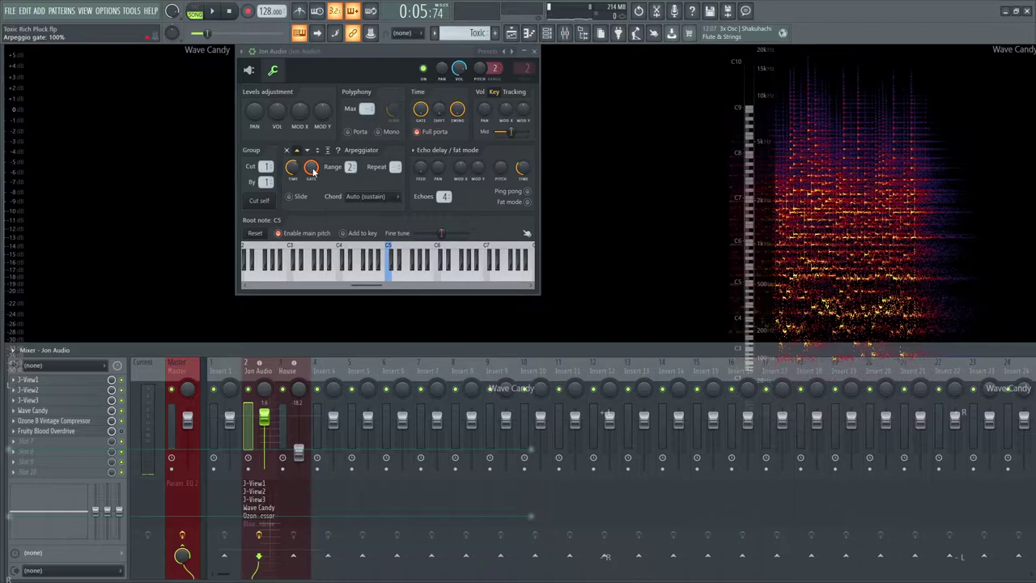
# Lower the arpeggio gate from 100% to about 52% and shorten the arpeggio time step
pyautogui.press('space')
pyautogui.moveTo(314, 172); pyautogui.dragTo(314, 199)
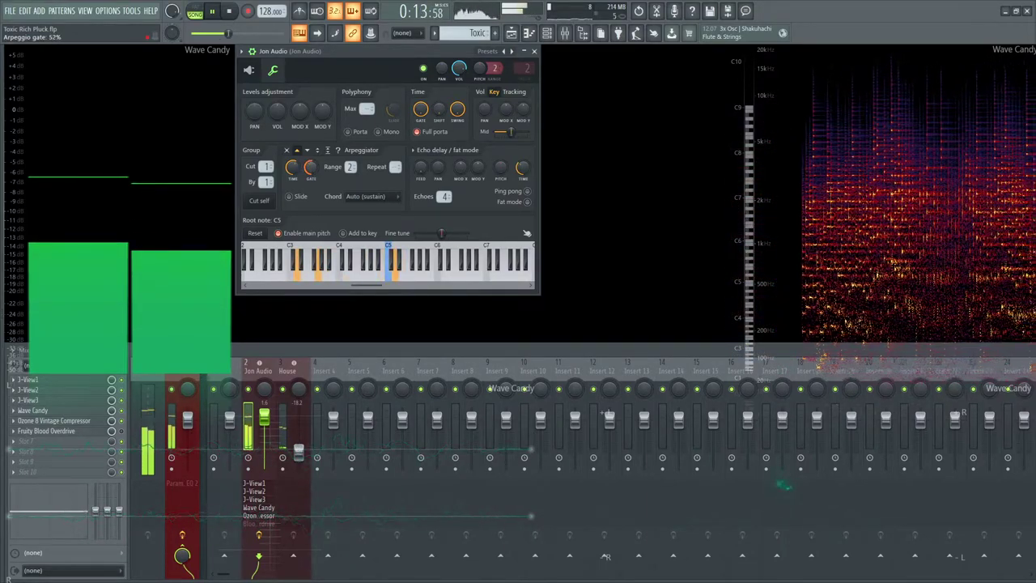
pyautogui.press('space')
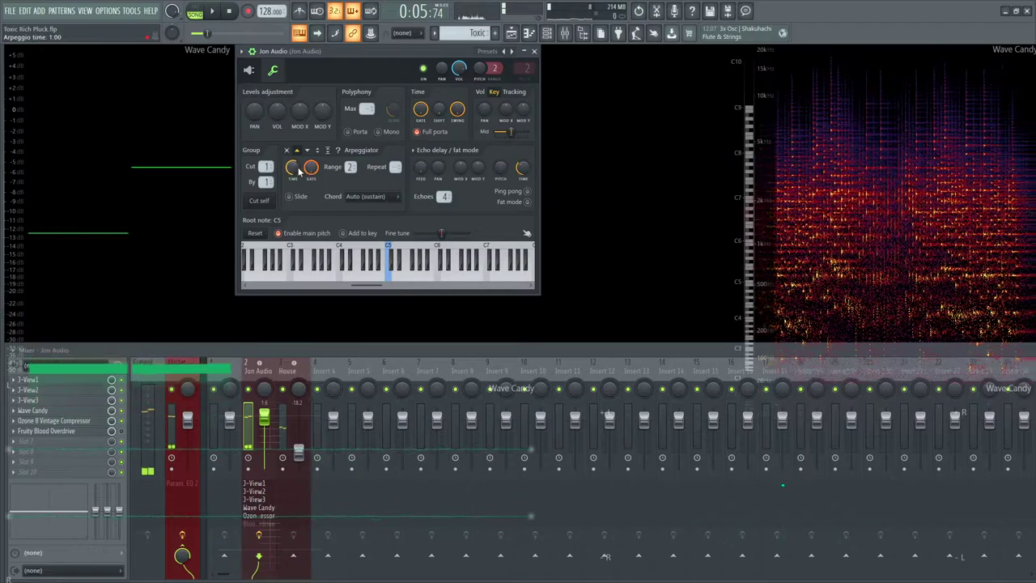
pyautogui.press('space')
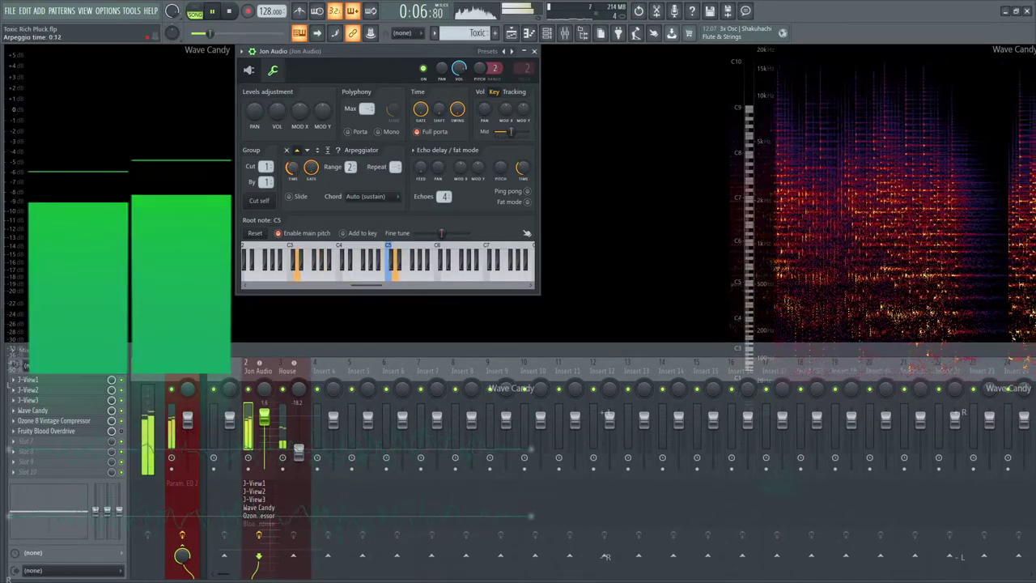
pyautogui.moveTo(298, 170); pyautogui.dragTo(298, 165)
pyautogui.press('space')
pyautogui.press('space')
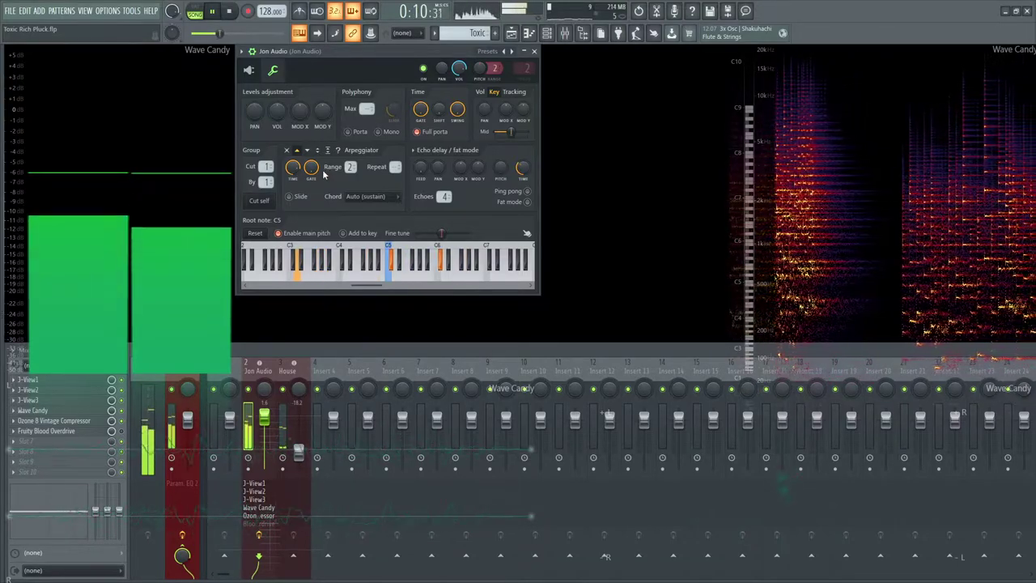
# Audition the arpeggiator running up, down and in other directions, leaving it on random
pyautogui.press('space')
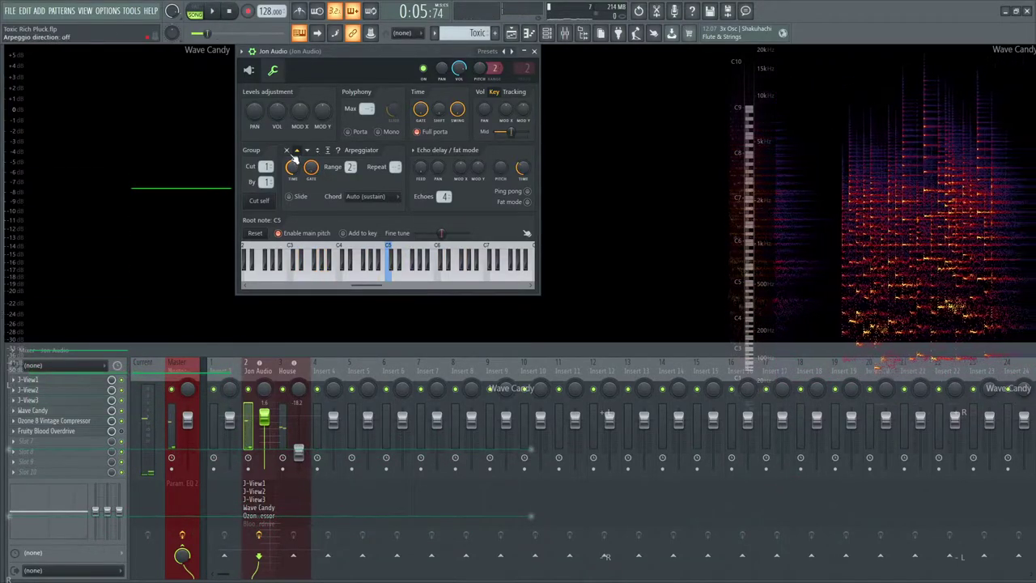
pyautogui.click(301, 152)
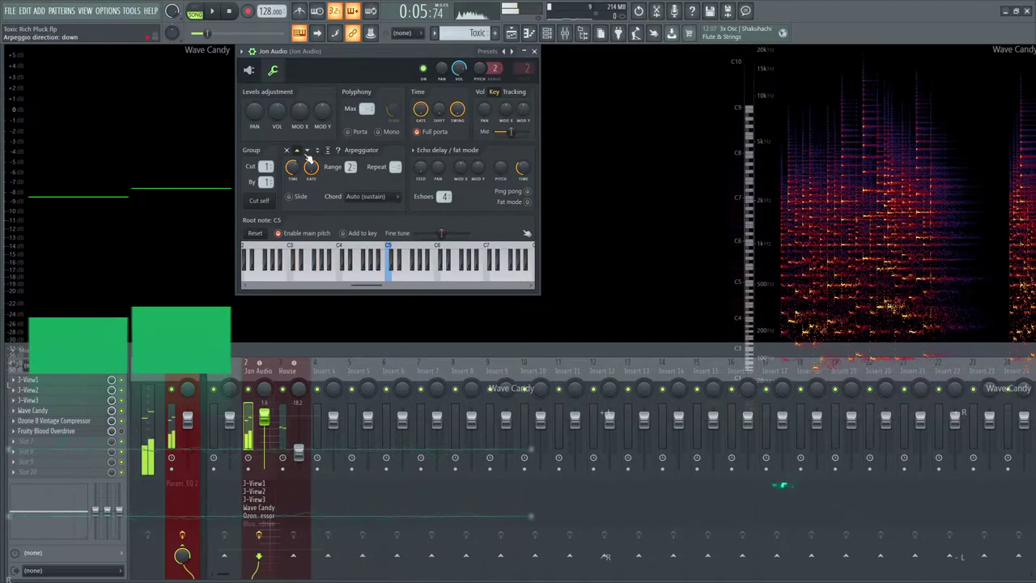
pyautogui.click(308, 152)
pyautogui.press('space')
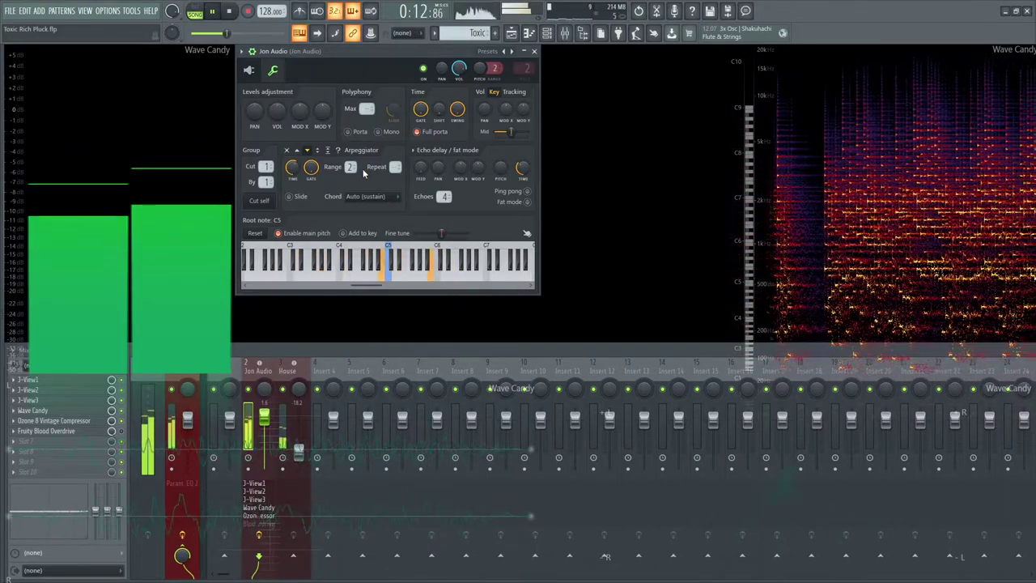
pyautogui.press('space')
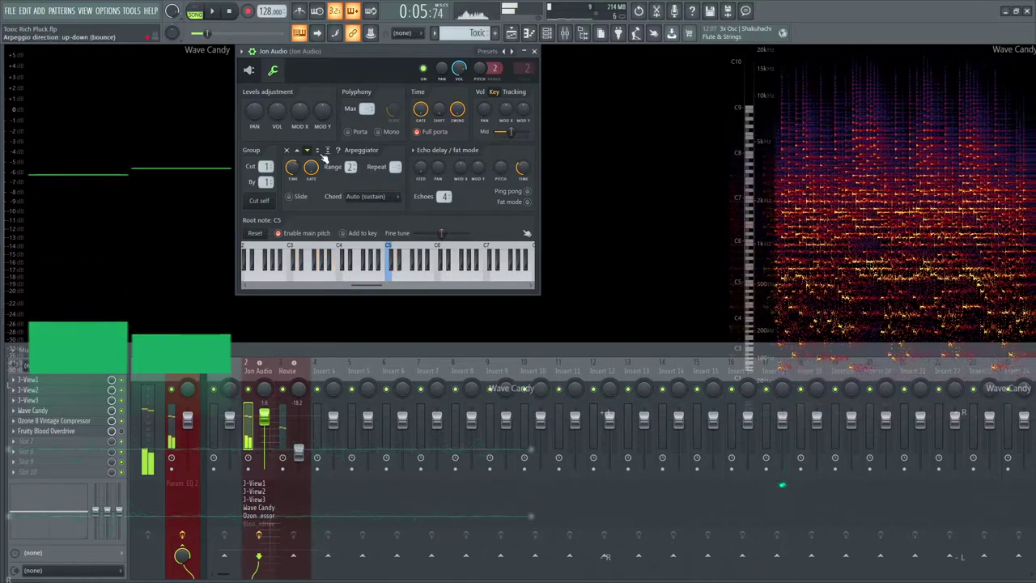
pyautogui.press('space')
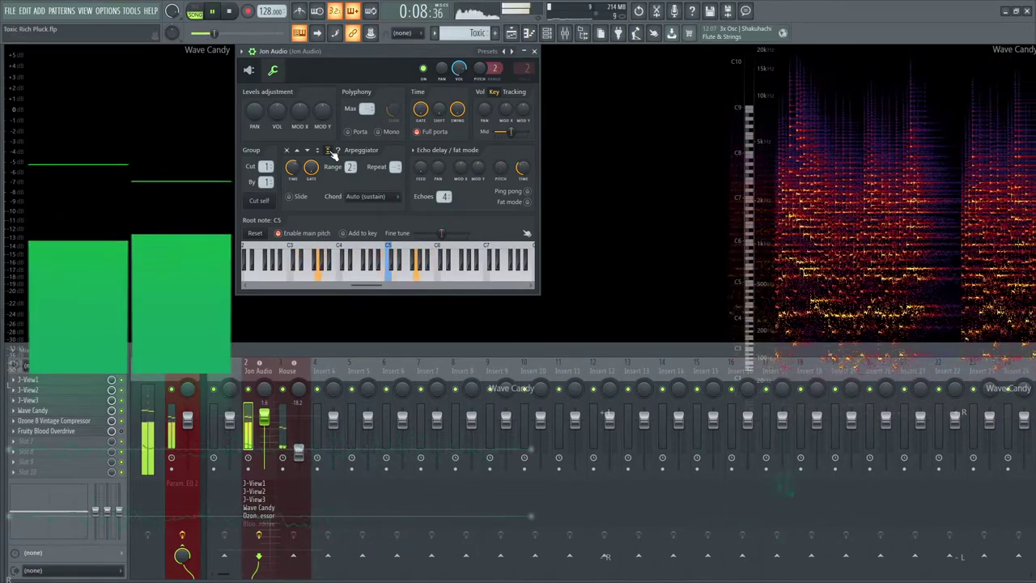
pyautogui.press('space')
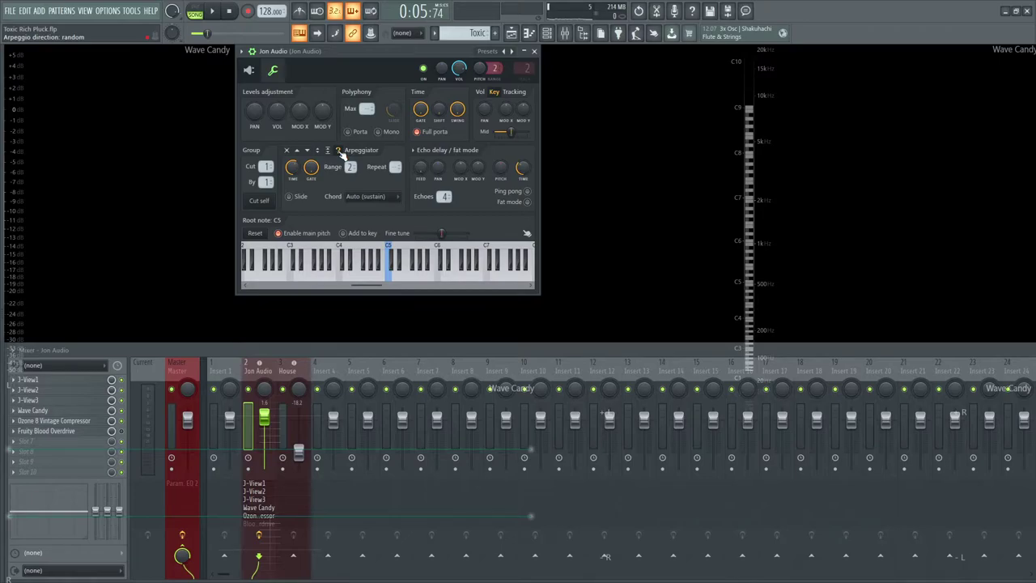
pyautogui.press('space')
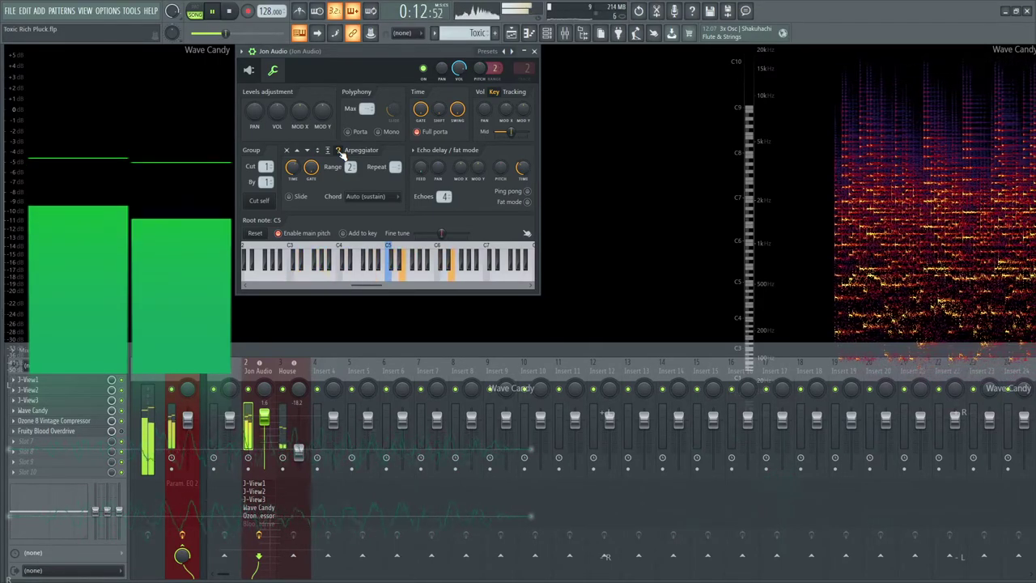
# Listen to the melody with the arpeggio running upward
pyautogui.press('space')
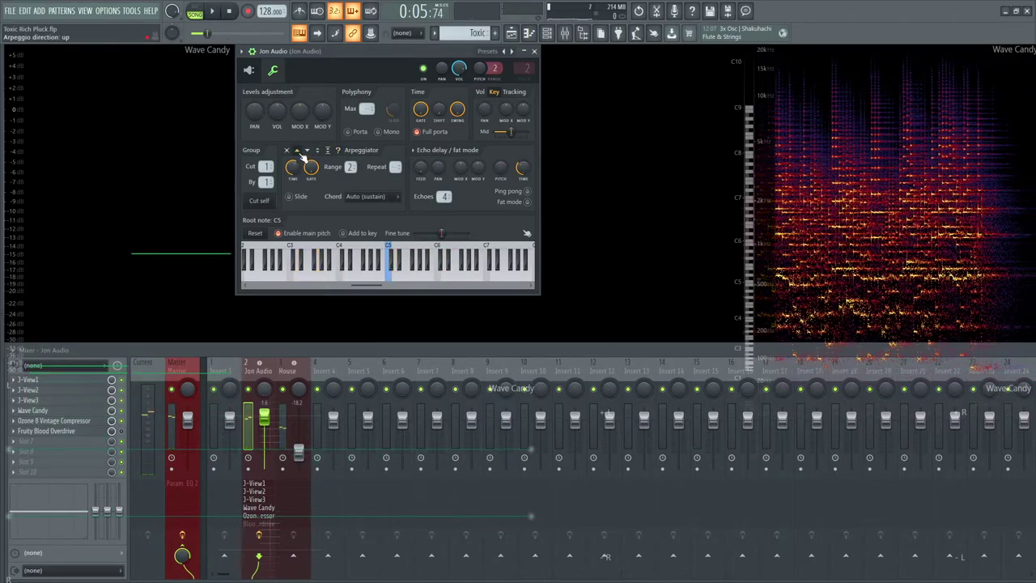
pyautogui.press('space')
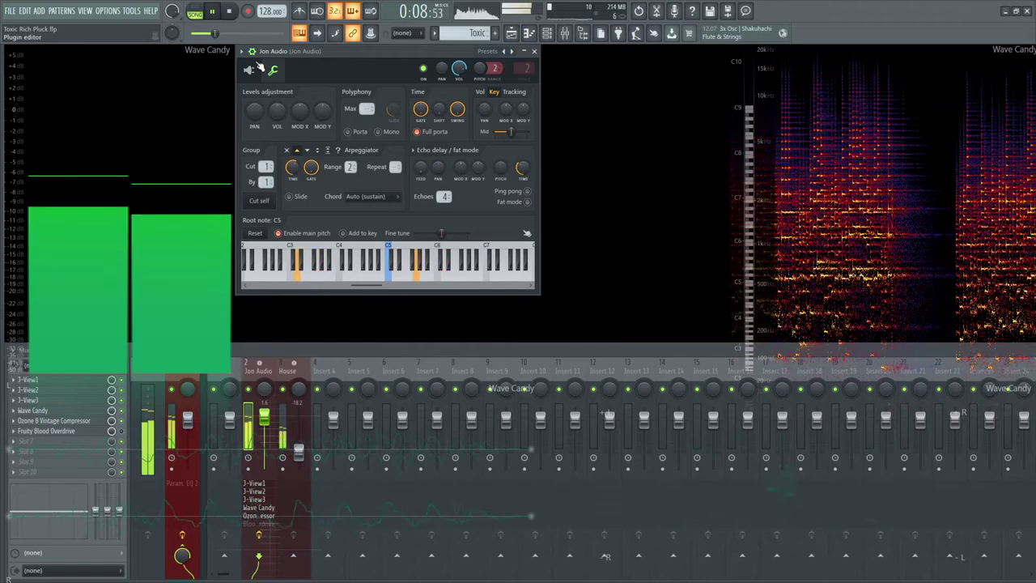
pyautogui.press('space')
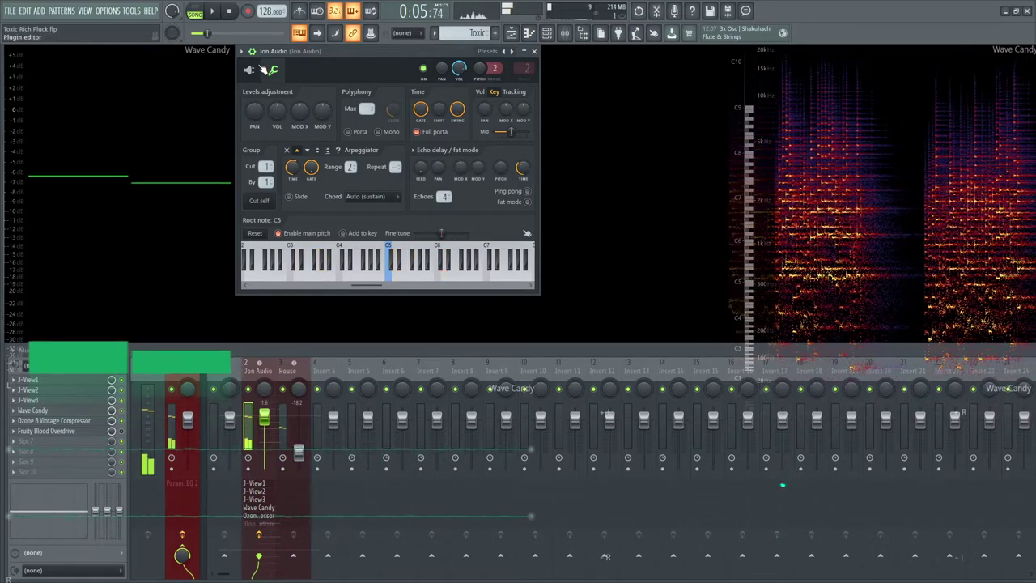
# Return to the Toxic Biohazard synth panel and bring the melody's piano roll in front
pyautogui.click(249, 68)
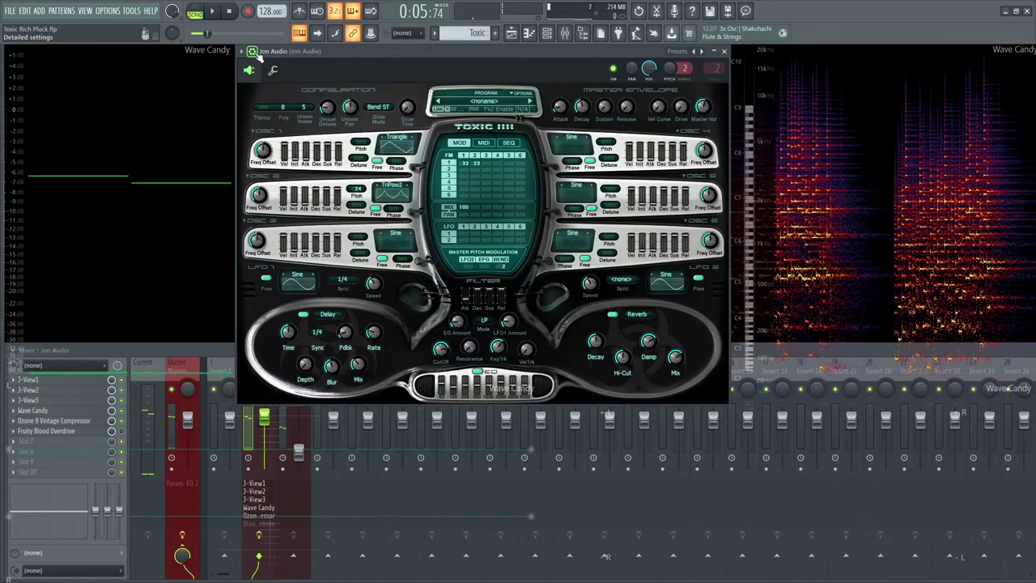
pyautogui.click(514, 32)
pyautogui.click(513, 32)
pyautogui.click(530, 33)
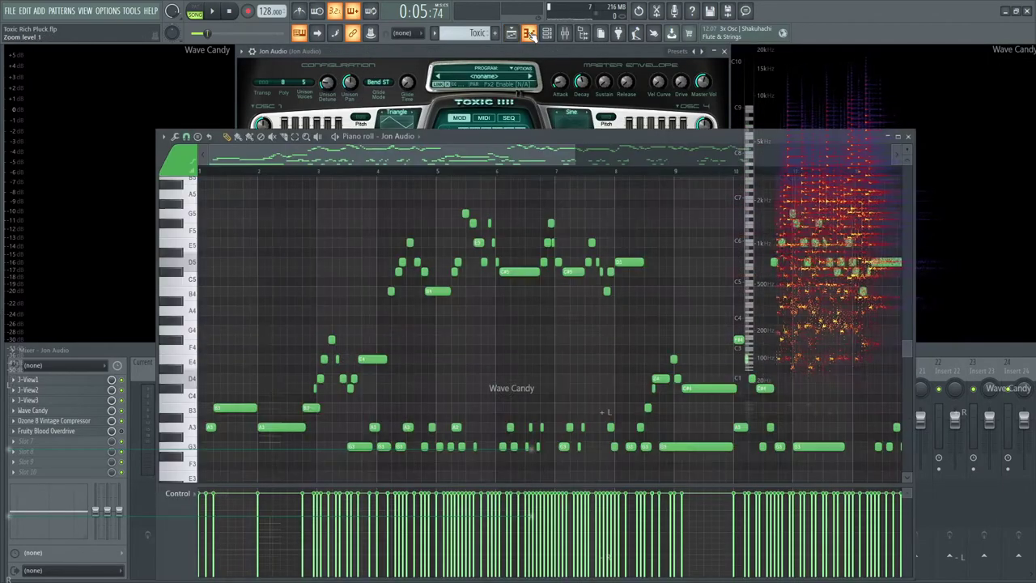